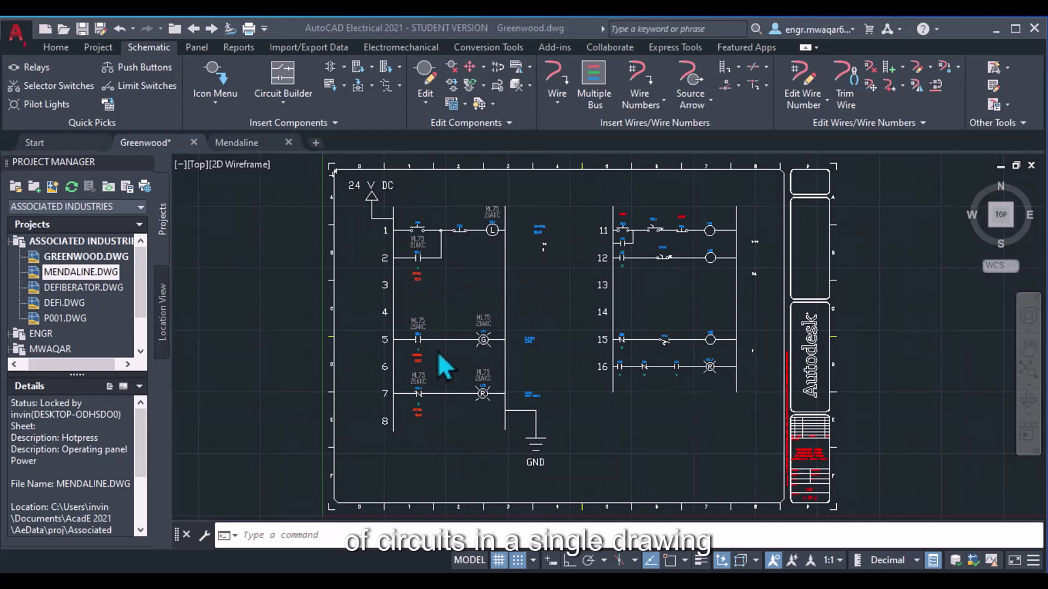
Show the classic menu bar to browse the Components menu, then hide it again.
middle_drag(427, 339, 366, 340)
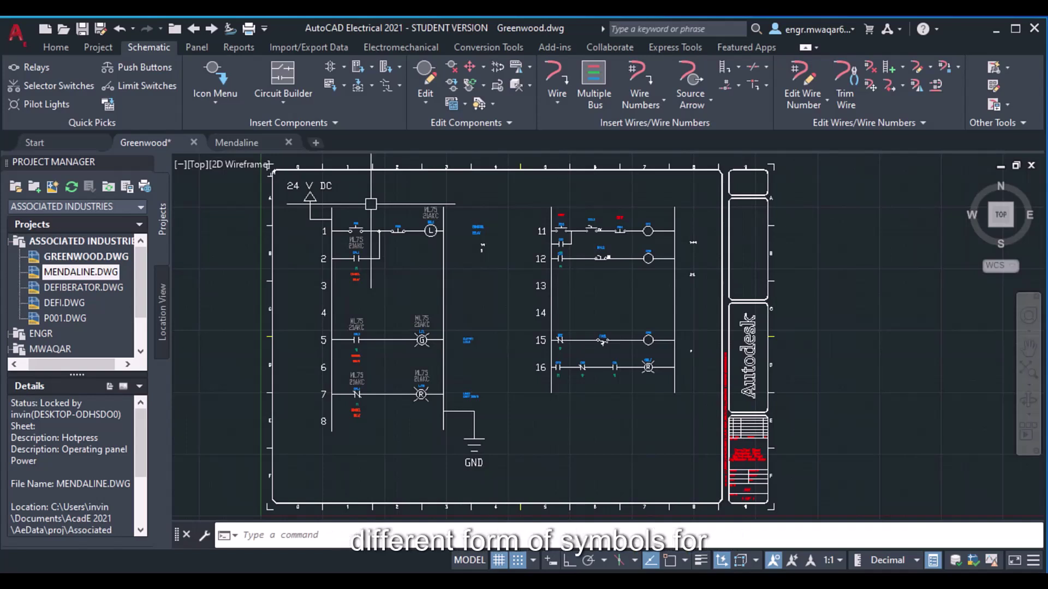
scroll(371, 205, up, 4)
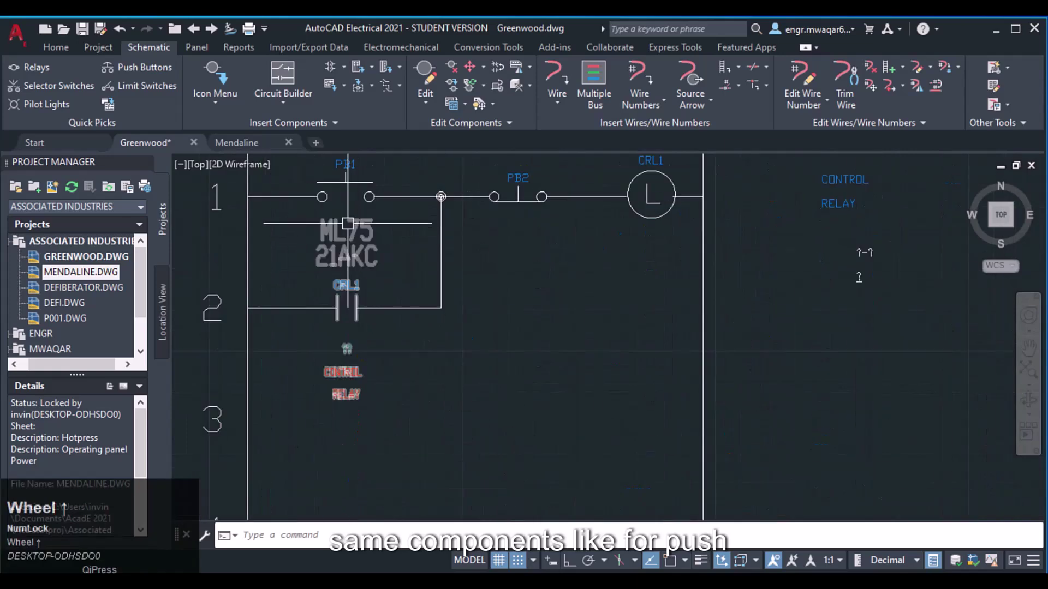
scroll(337, 180, down, 2)
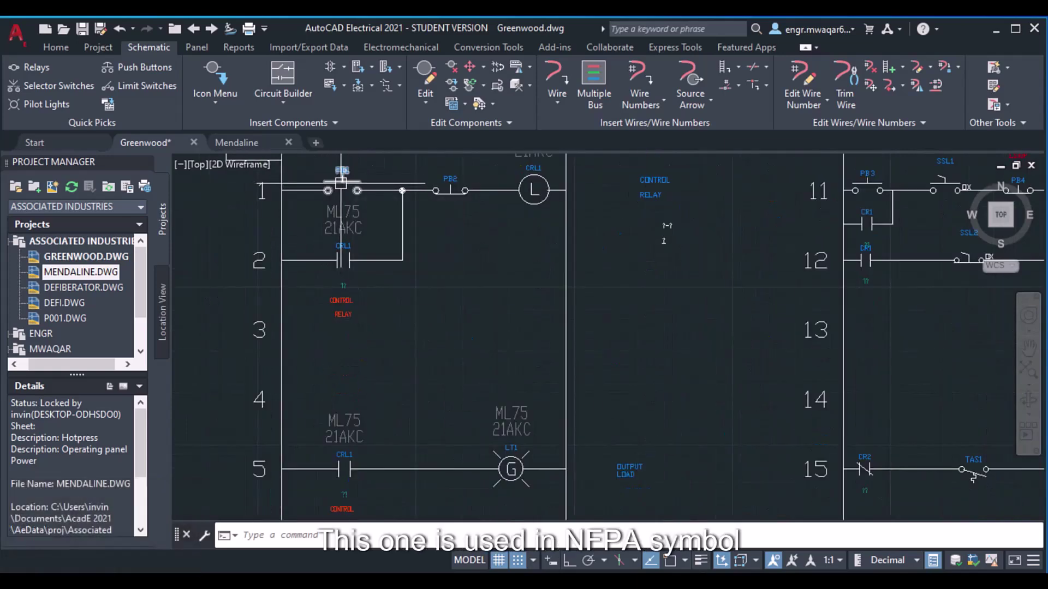
mouse_move(341, 181)
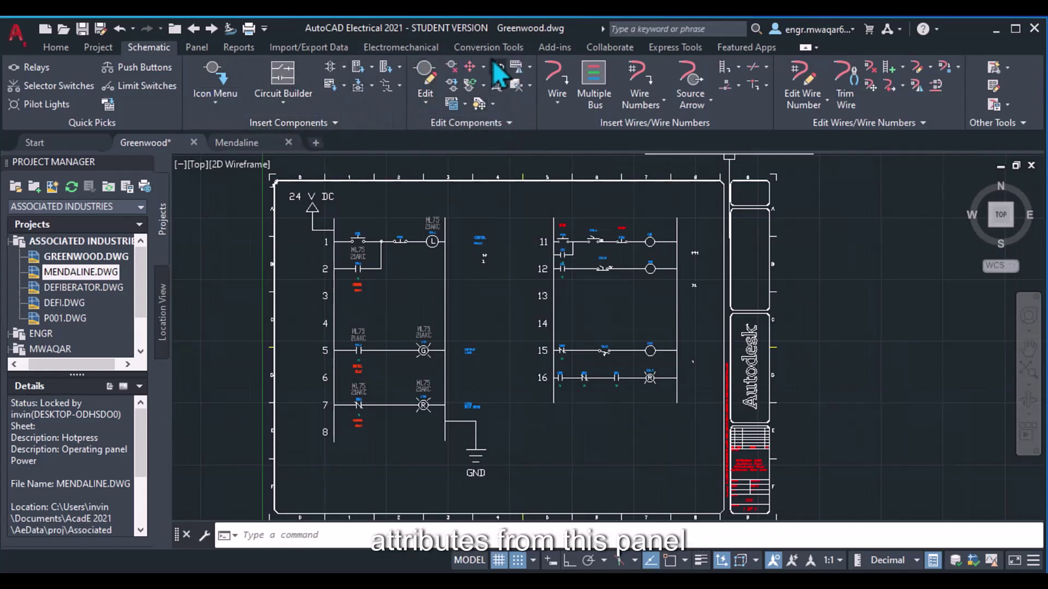
click(265, 28)
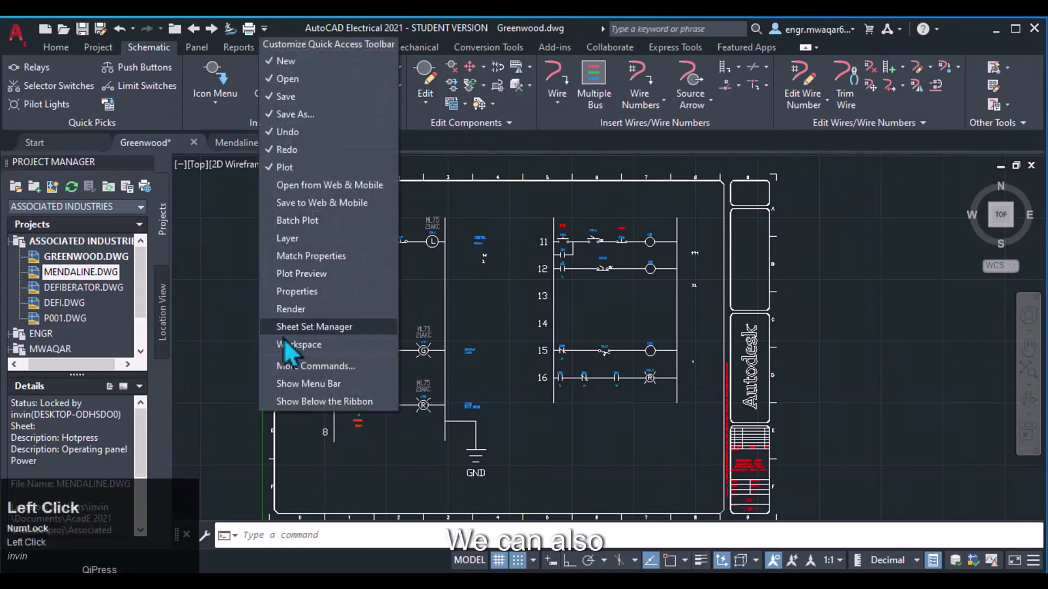
click(297, 379)
click(567, 49)
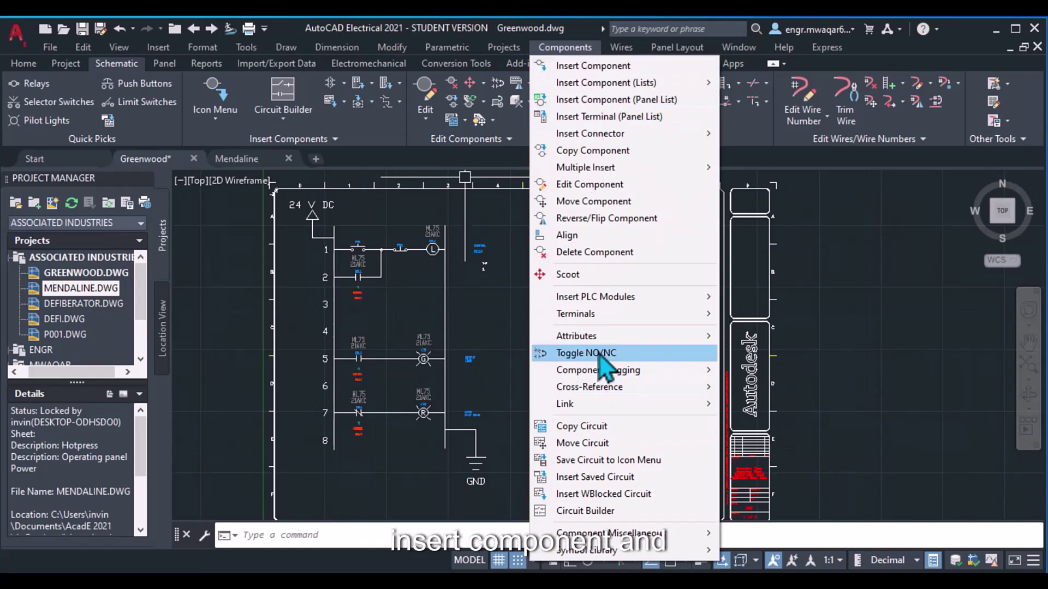
click(553, 47)
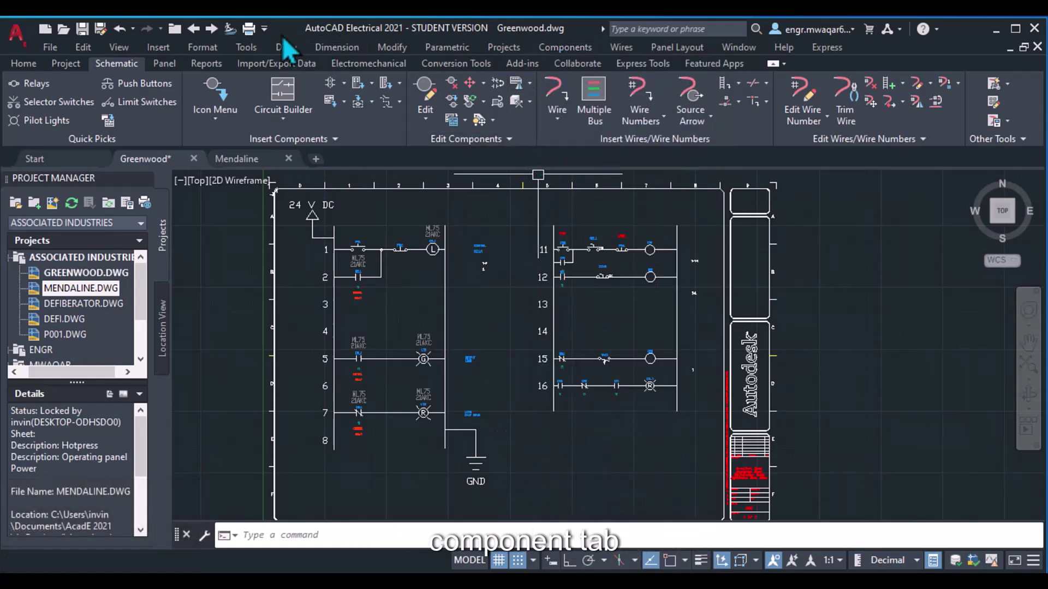
click(264, 29)
click(306, 384)
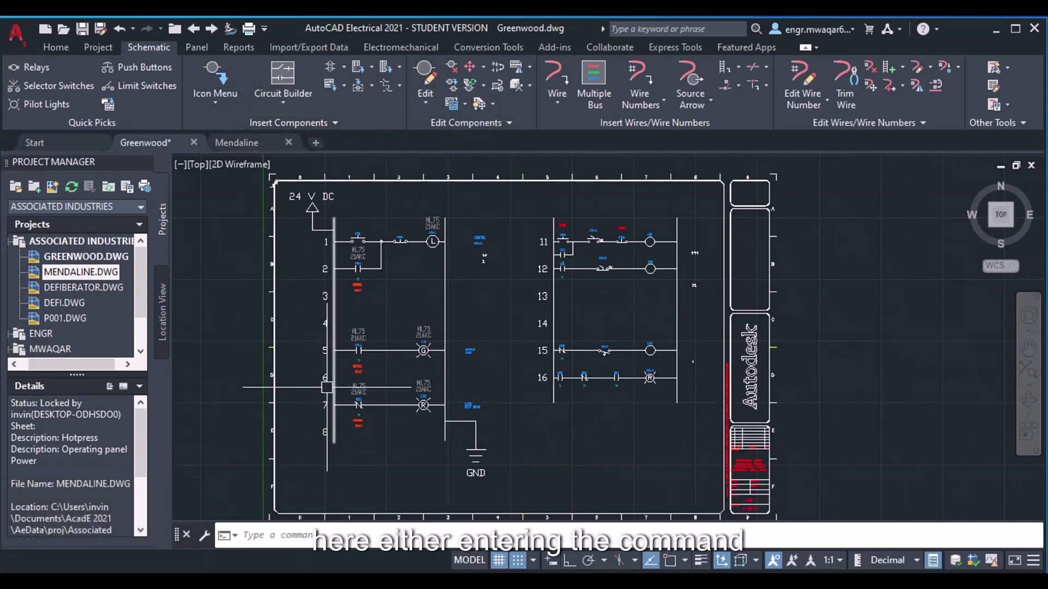
Open MENDALINE.DWG and review its component tag and wire numbering properties without changes.
double_click(82, 272)
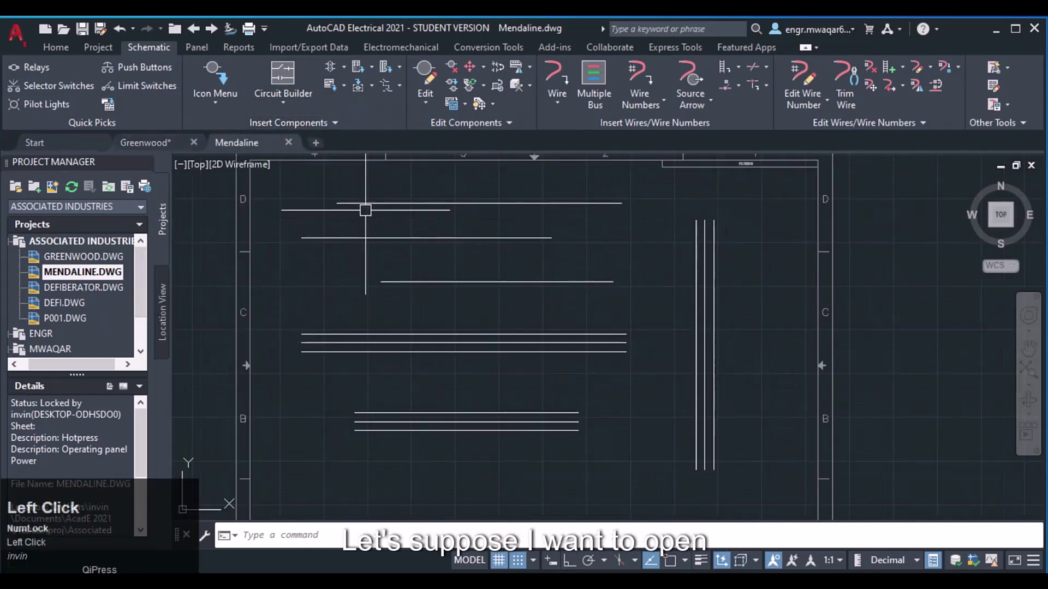
right_click(105, 277)
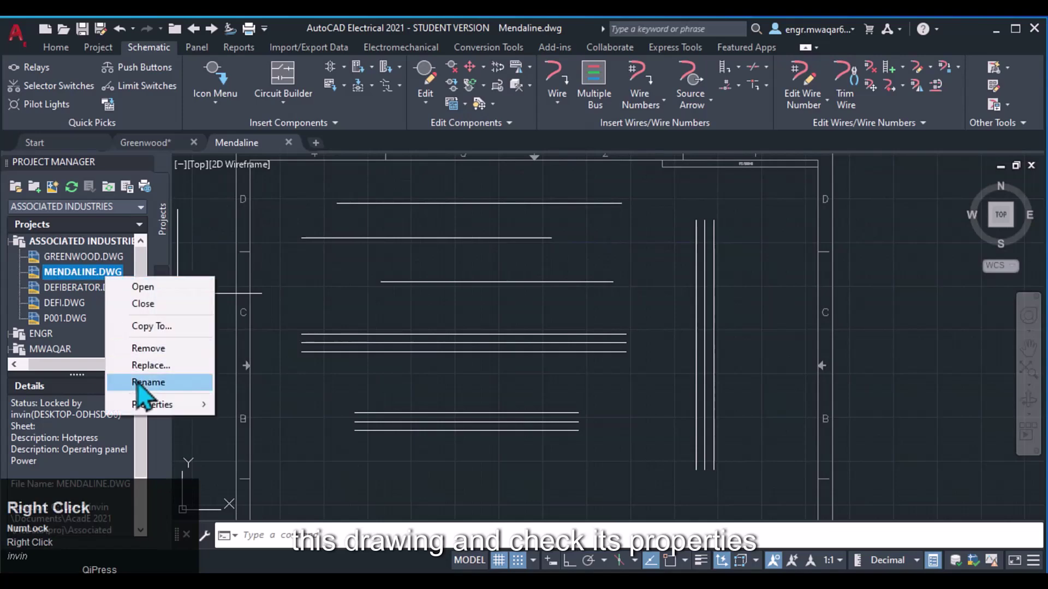
click(149, 404)
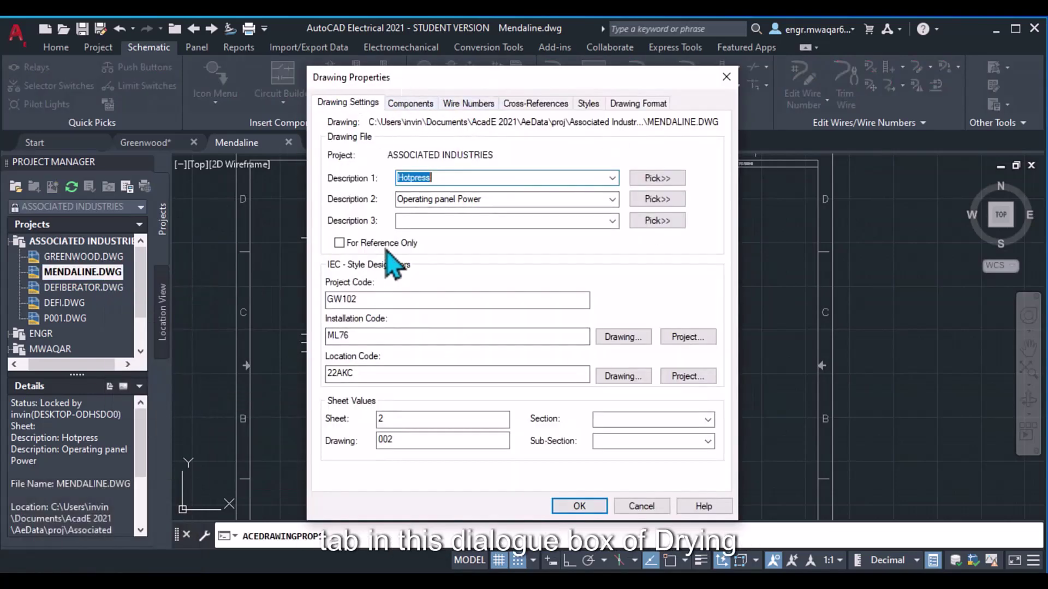
click(410, 103)
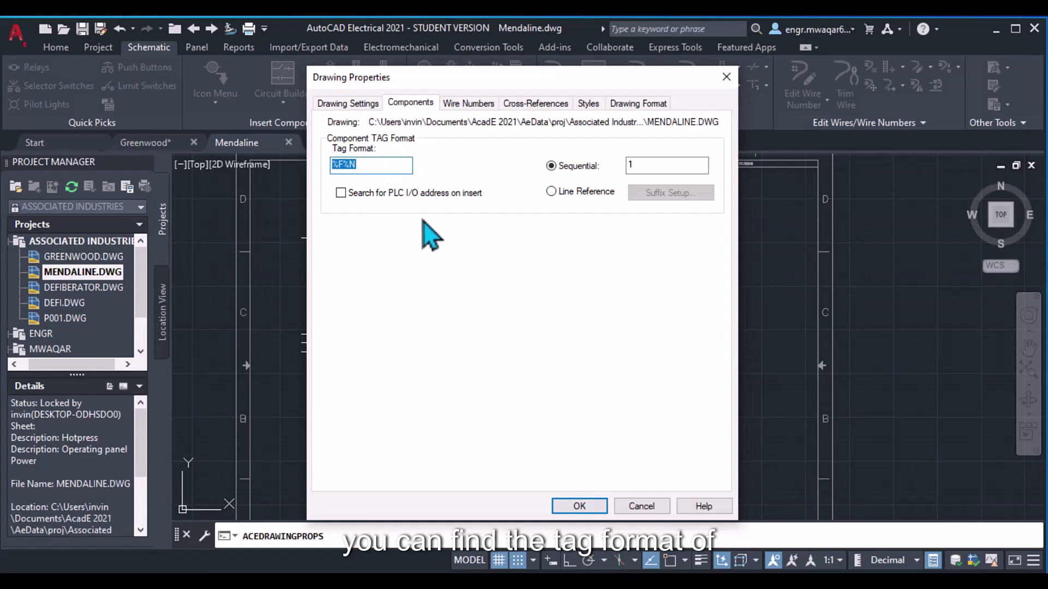
click(443, 103)
drag(351, 166, 316, 165)
click(411, 106)
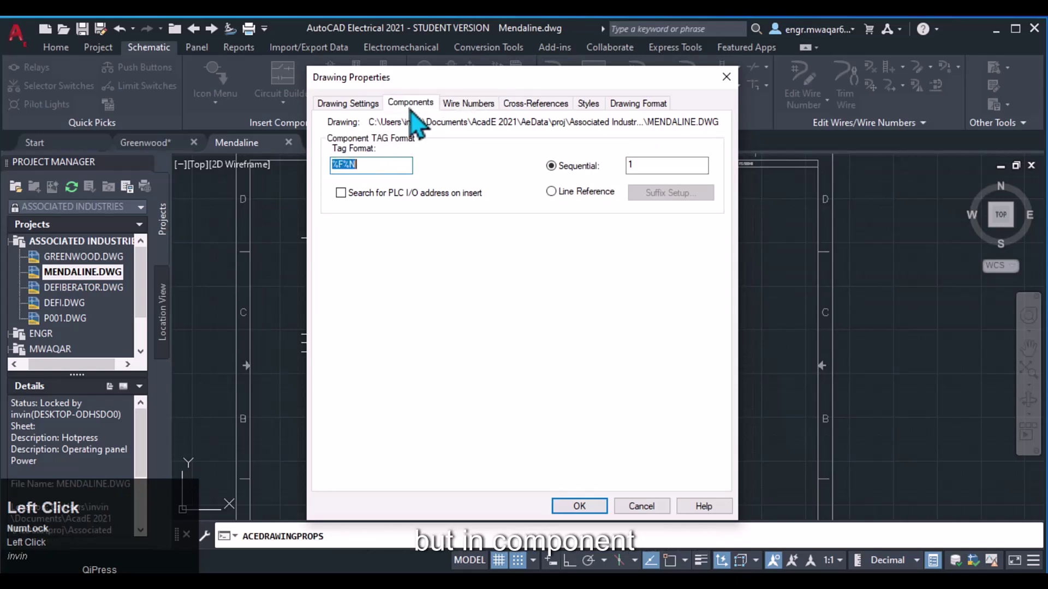
click(357, 166)
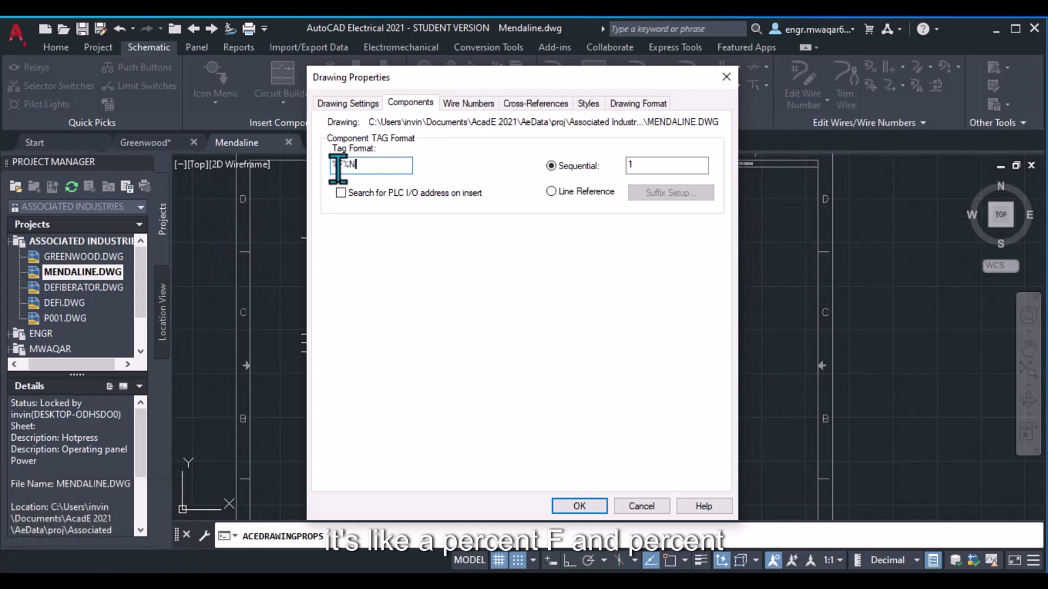
mouse_move(435, 110)
mouse_down()
mouse_move(554, 131)
mouse_move(500, 141)
mouse_up()
key(Return)
Review Mendaline's %F%N tag format and line-reference suffix options, discarding the choices.
click(150, 144)
scroll(368, 245, up, 5)
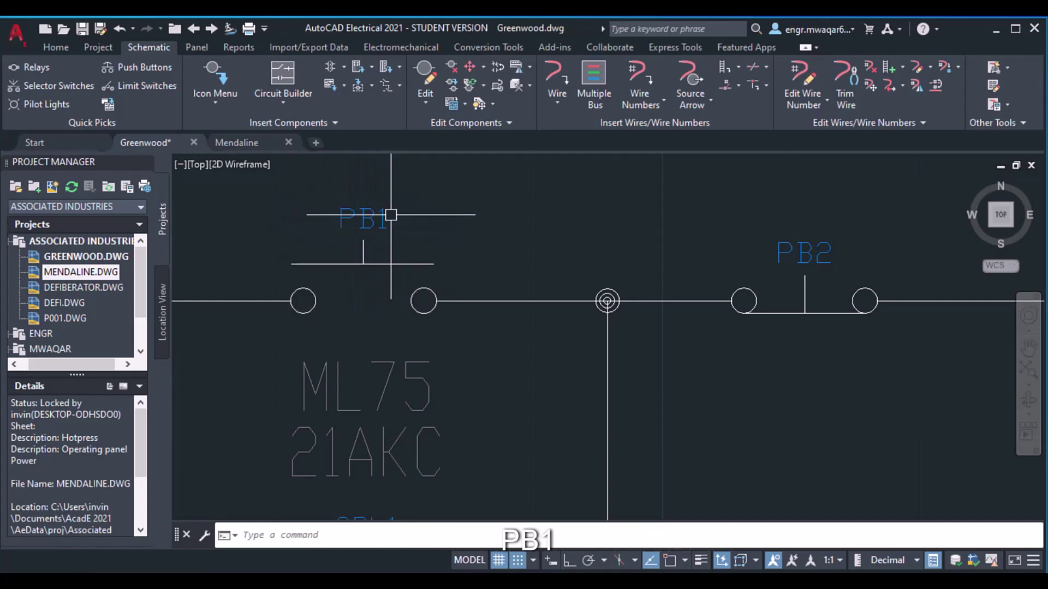
click(94, 273)
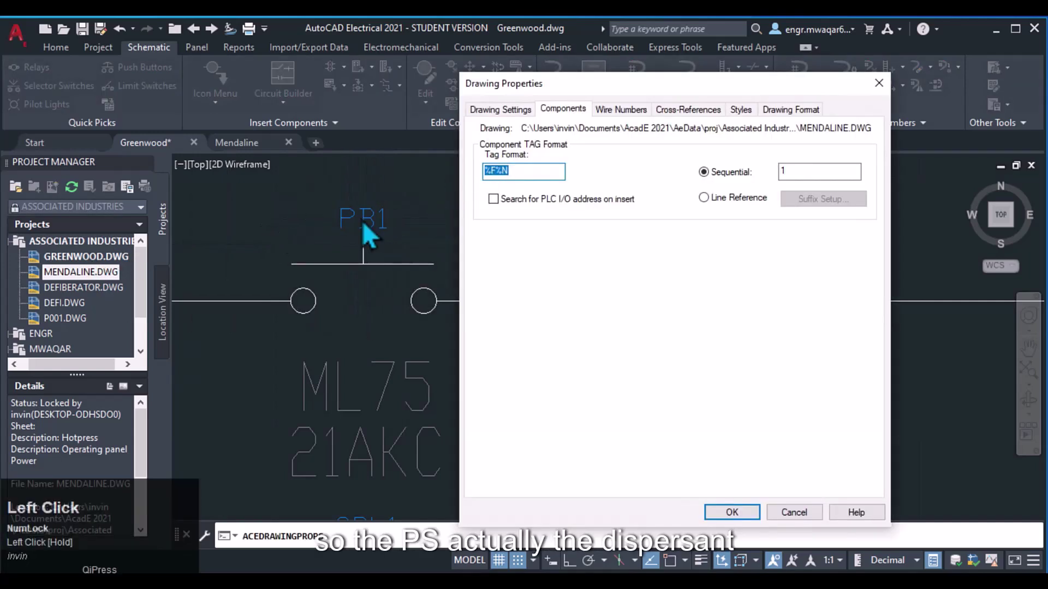
click(491, 171)
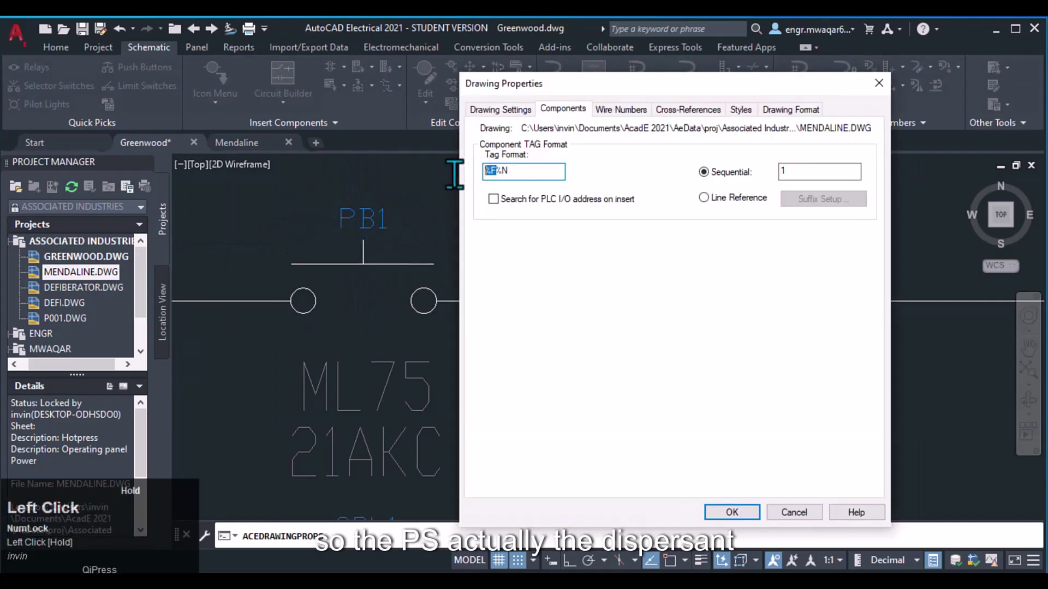
drag(483, 171, 492, 171)
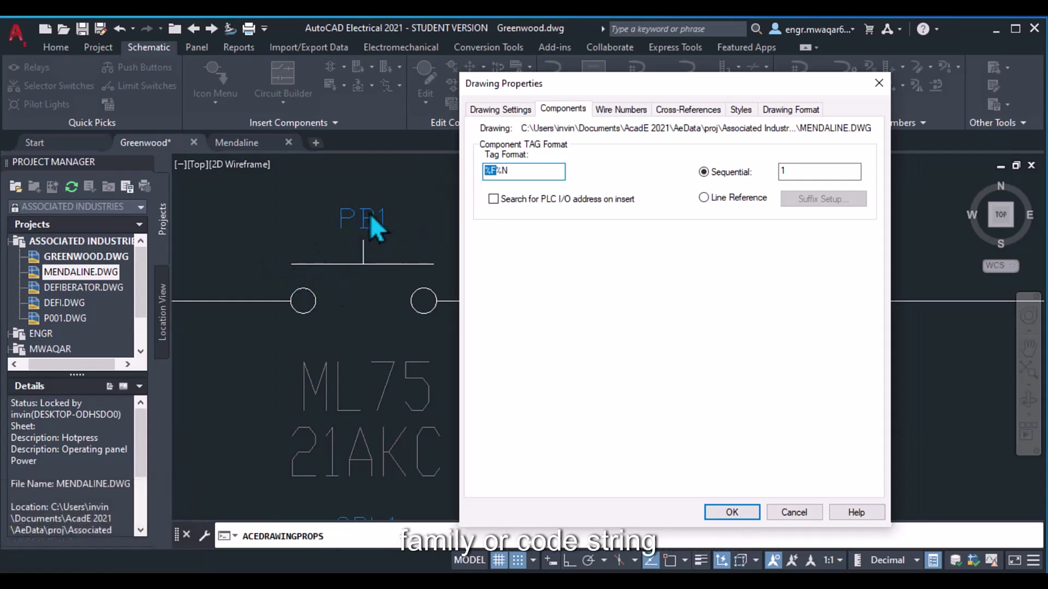
drag(545, 87, 567, 87)
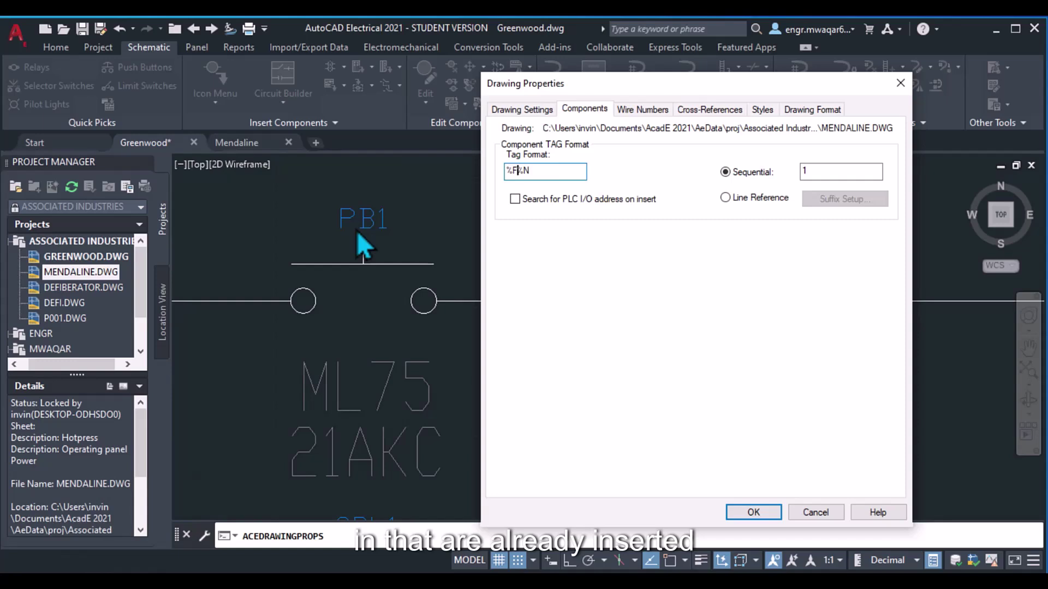
click(515, 172)
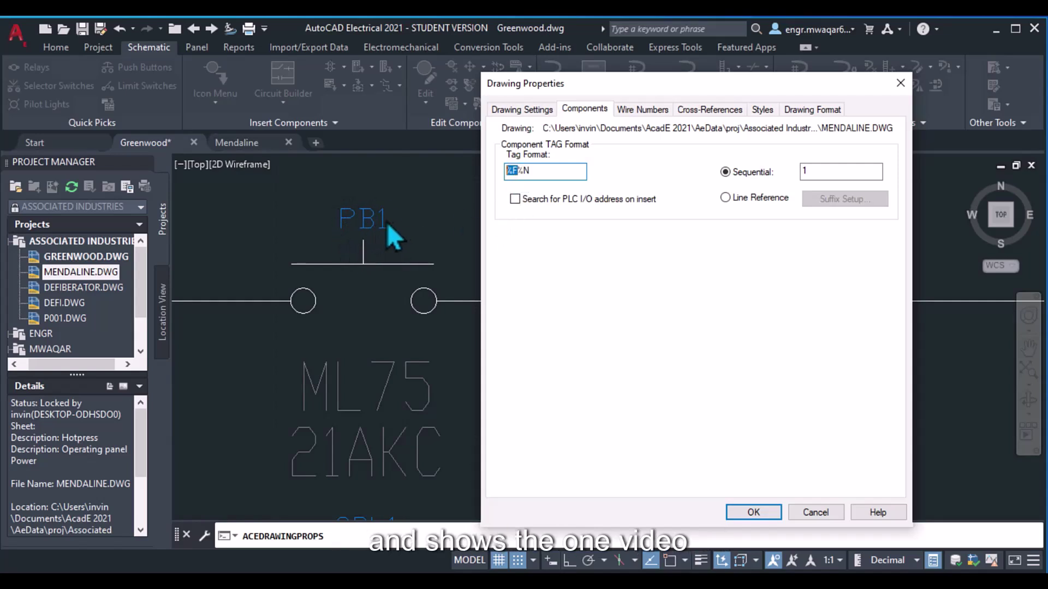
click(750, 199)
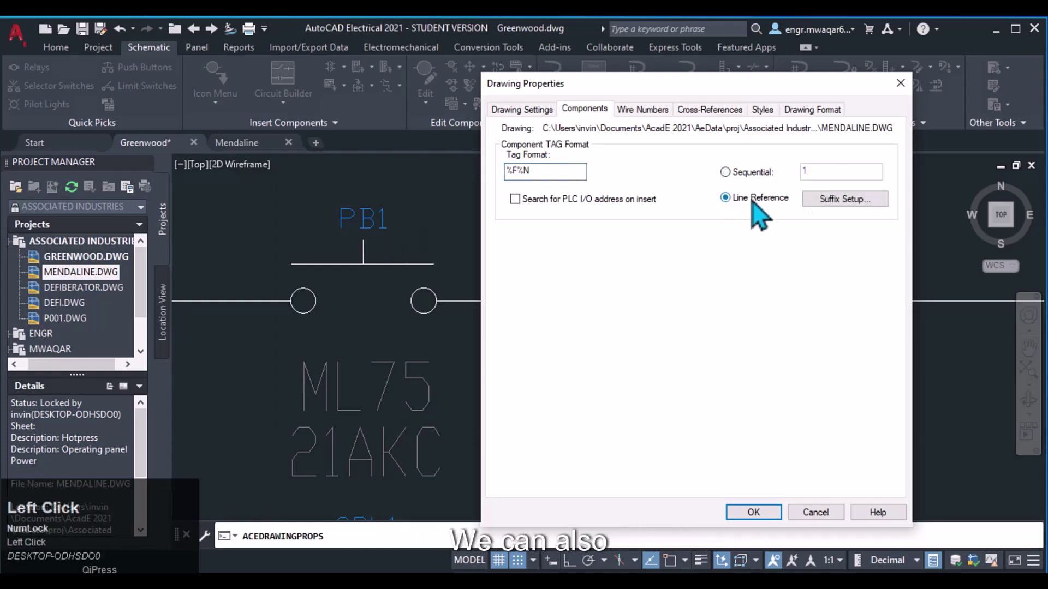
click(835, 201)
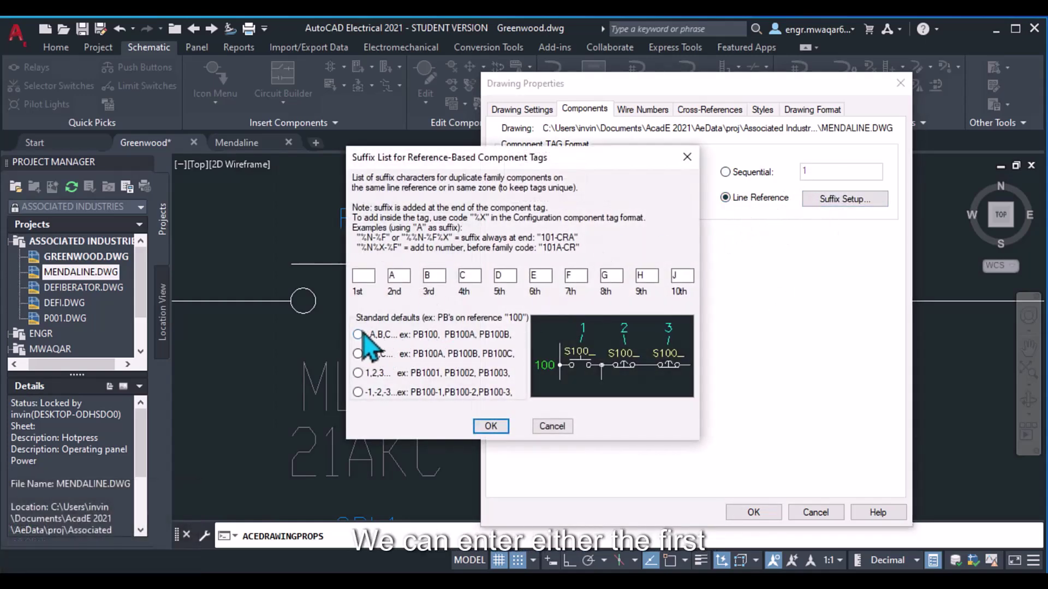
click(358, 353)
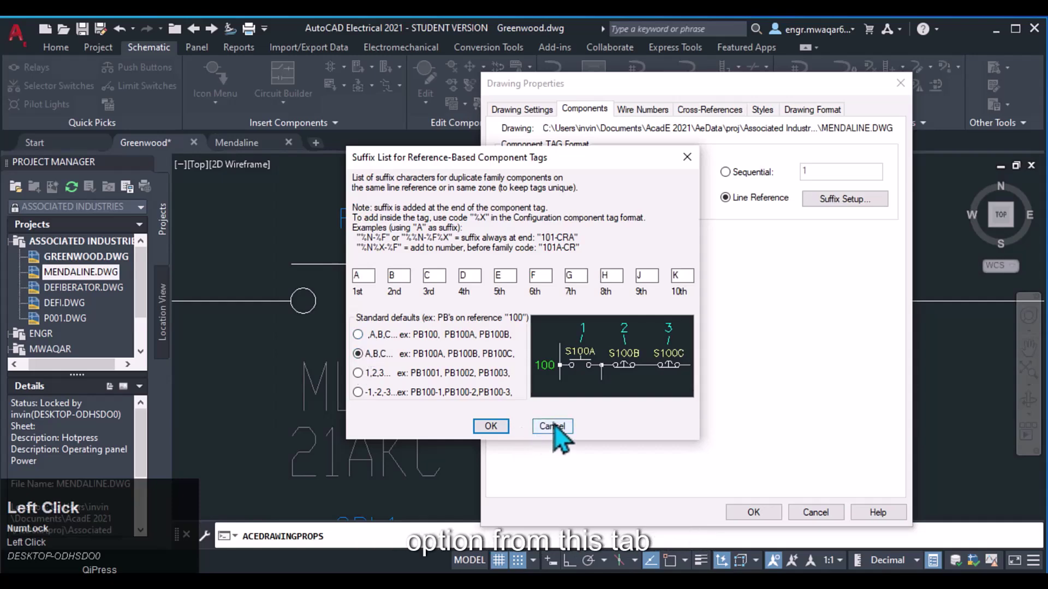
click(553, 428)
Check Mendaline's general and drawing format settings, including ladder spacing 0.75, then cancel.
drag(515, 170, 505, 170)
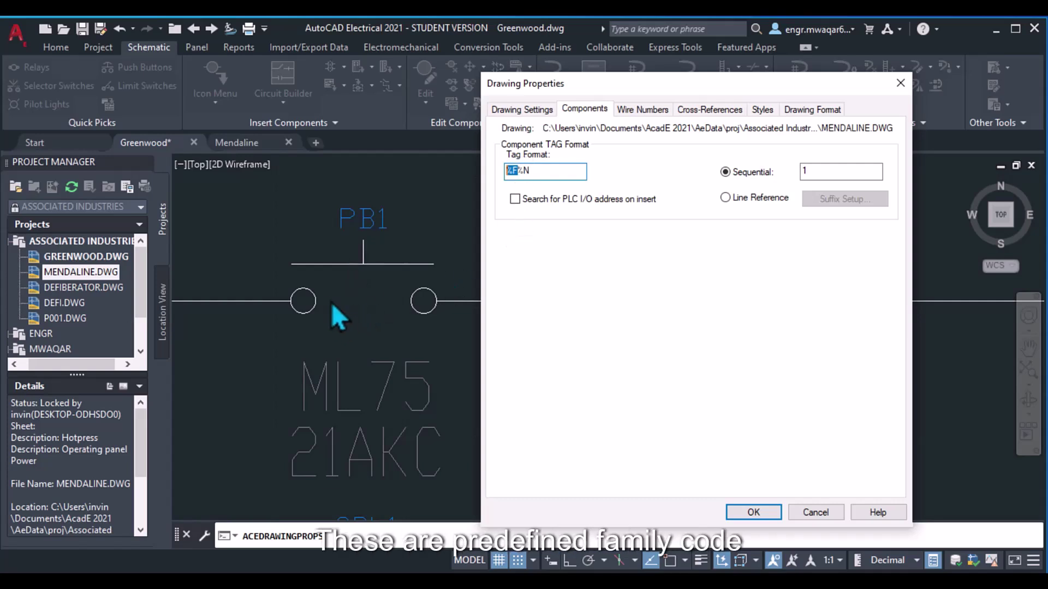
click(276, 374)
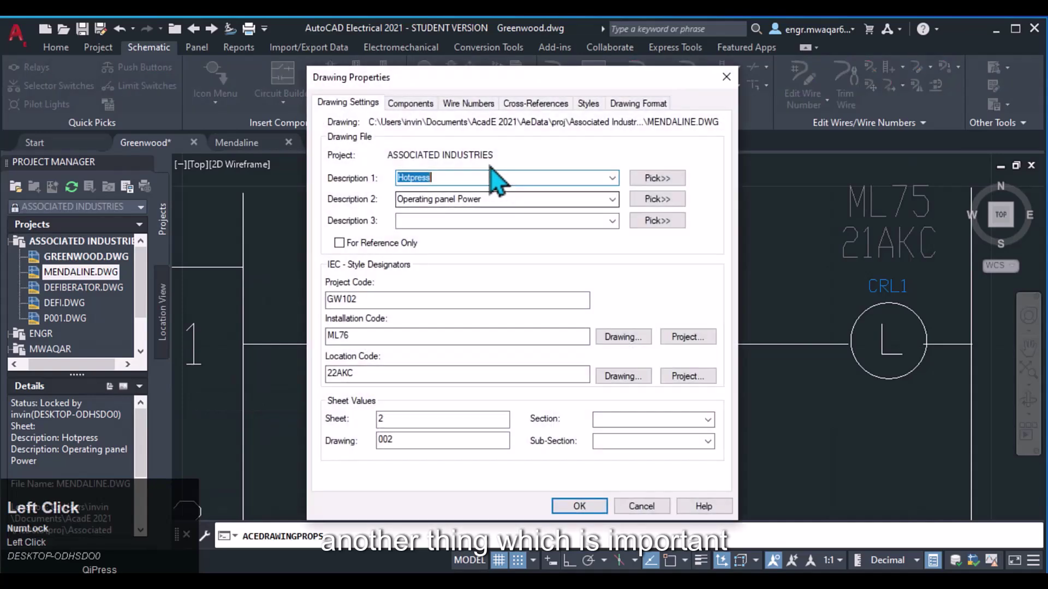
click(628, 104)
click(360, 225)
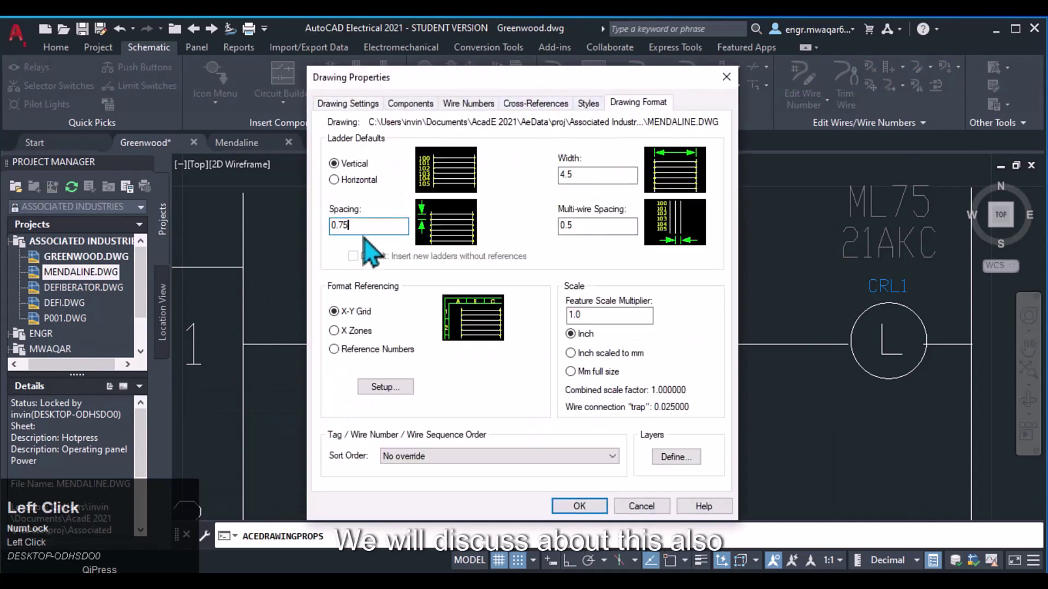
click(642, 507)
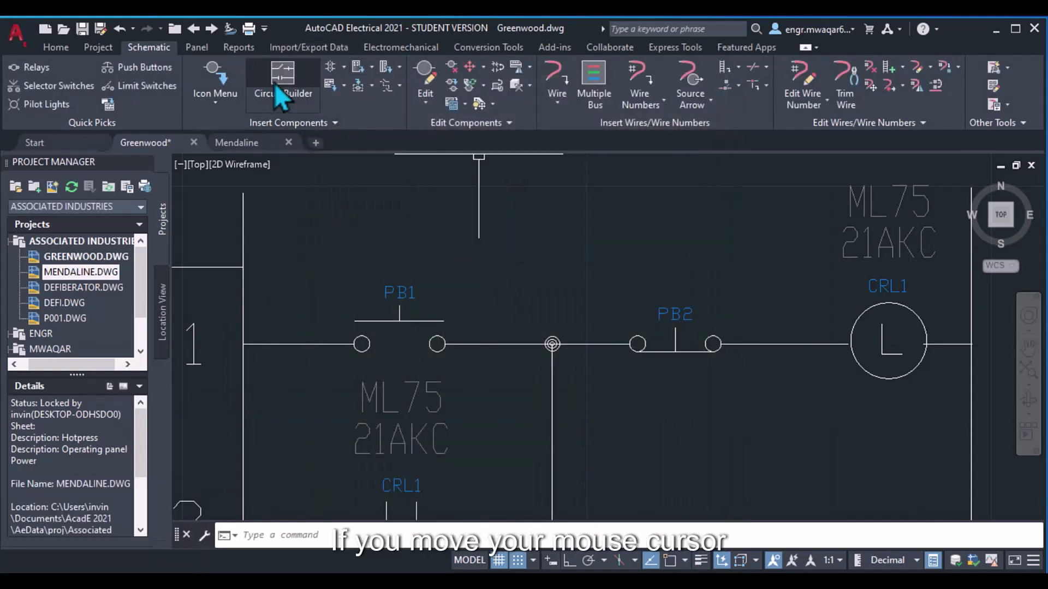
Open the NFPA schematic symbol catalogue and check its vertical option and insertion scale.
click(218, 110)
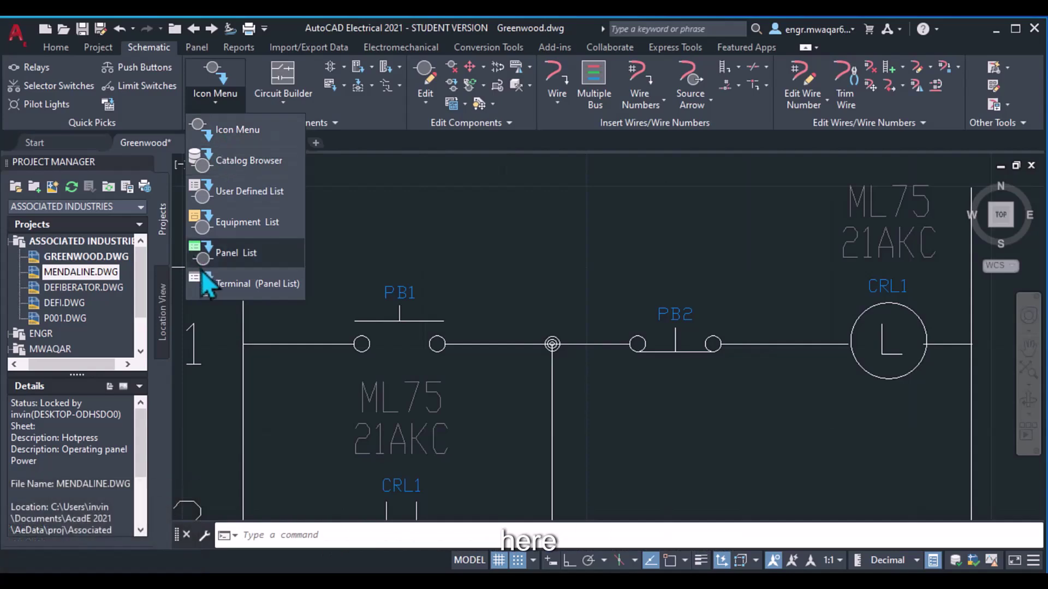
click(236, 128)
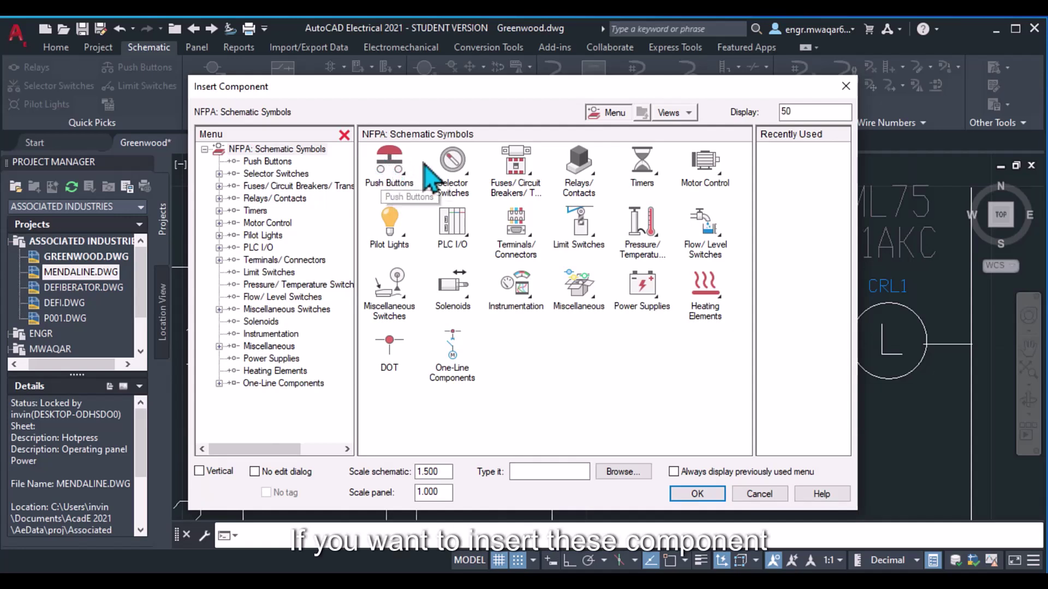
click(203, 473)
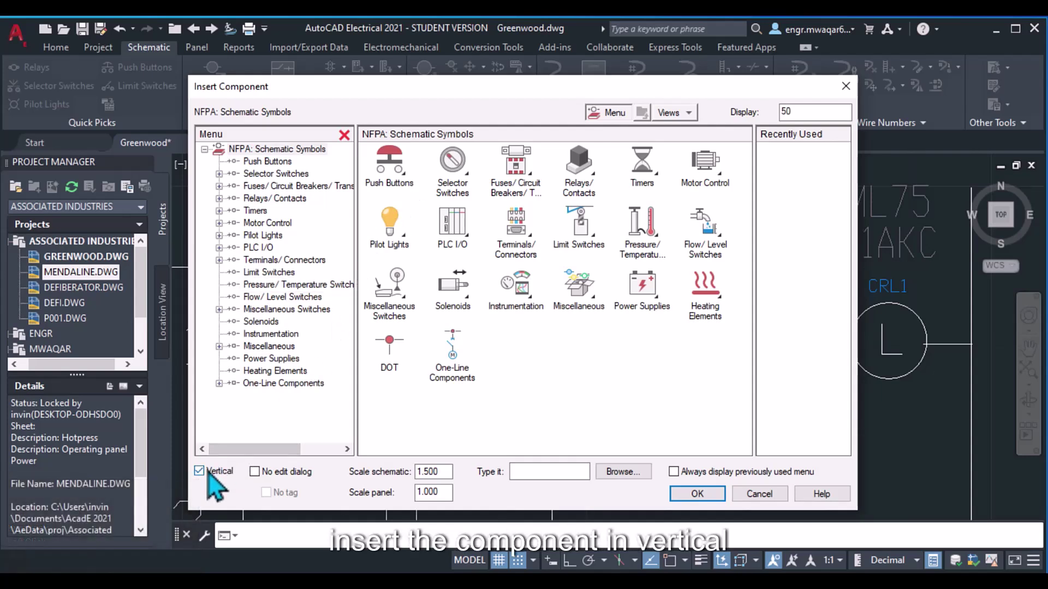
click(208, 472)
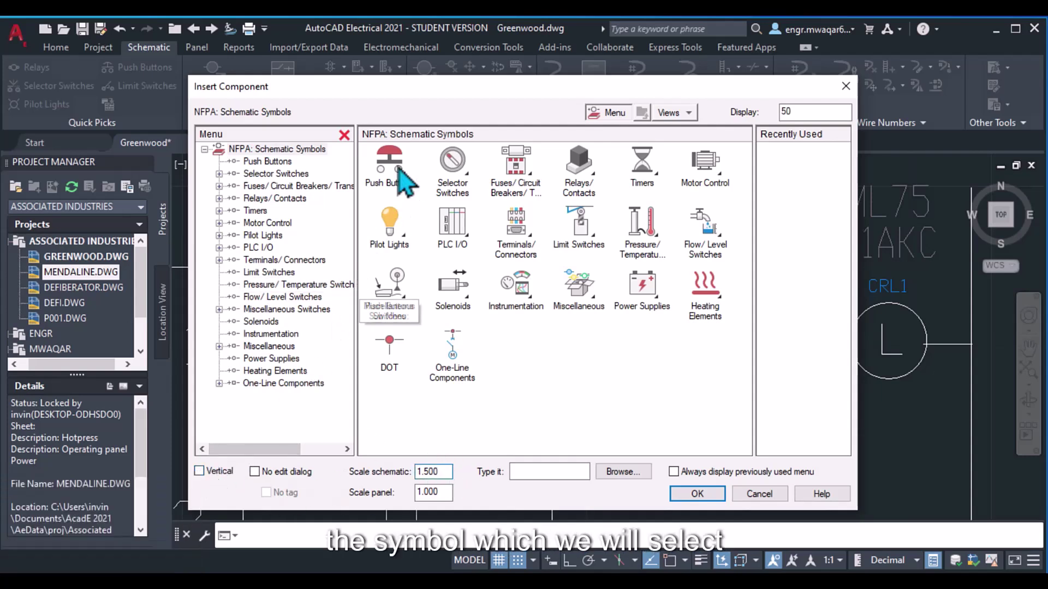
click(442, 472)
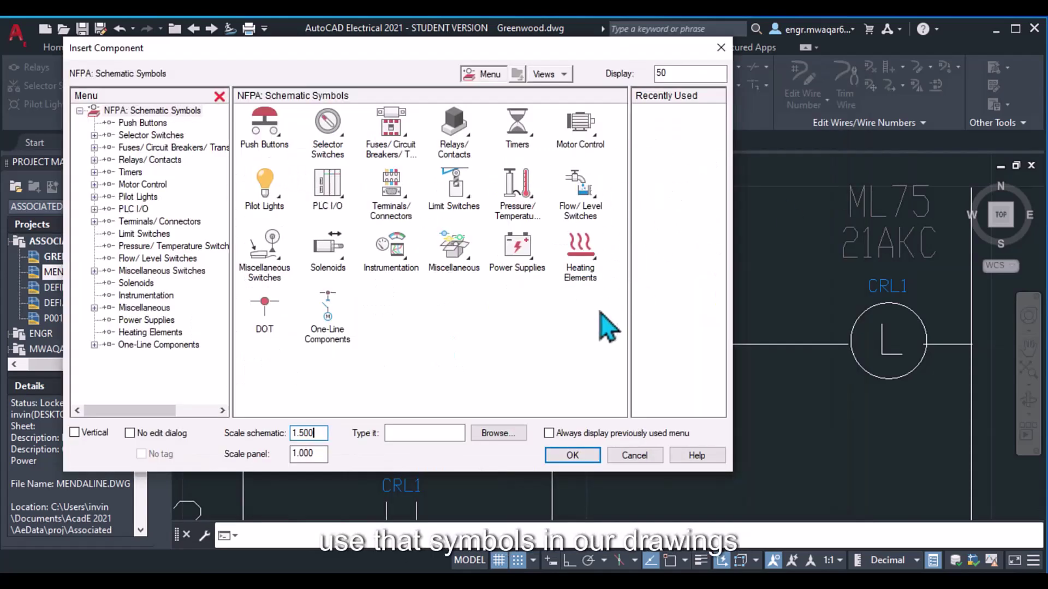
Browse the push button symbol category, close the catalogue, and reopen MENDALINE.DWG.
click(141, 123)
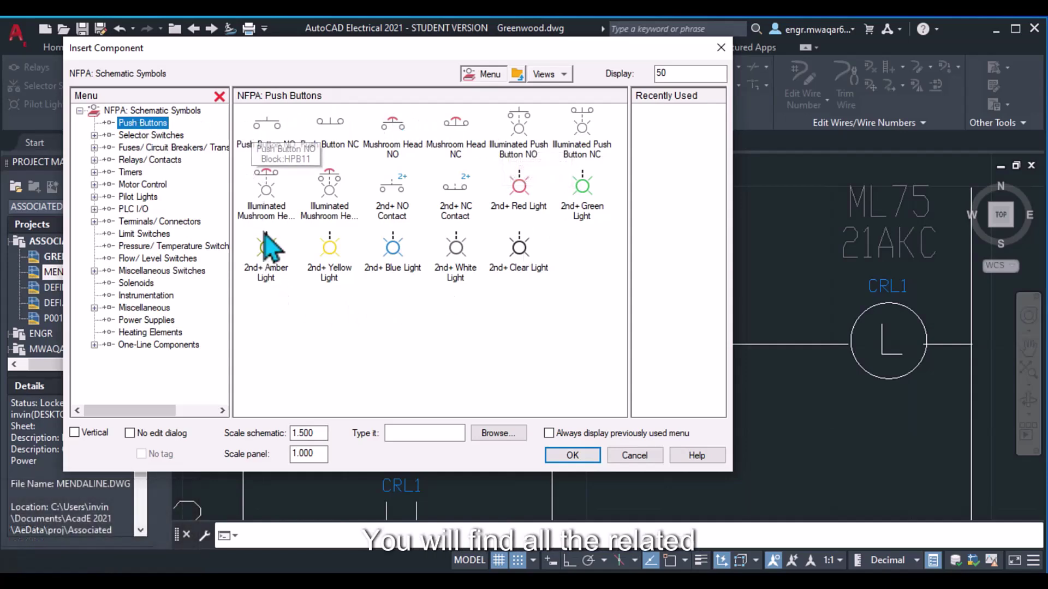
click(268, 159)
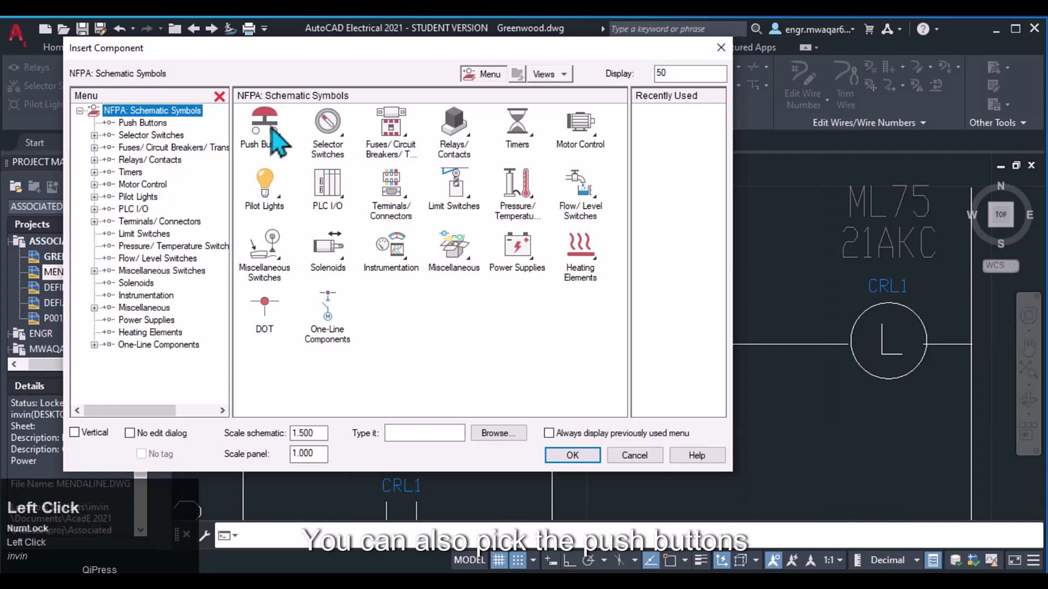
click(268, 139)
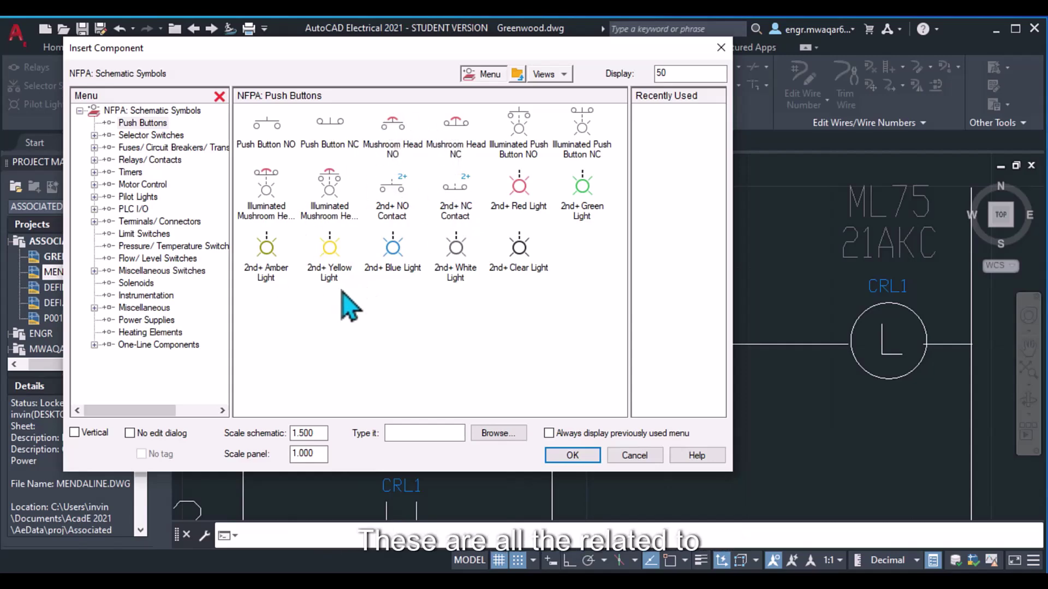
click(633, 455)
scroll(325, 314, down, 3)
double_click(82, 272)
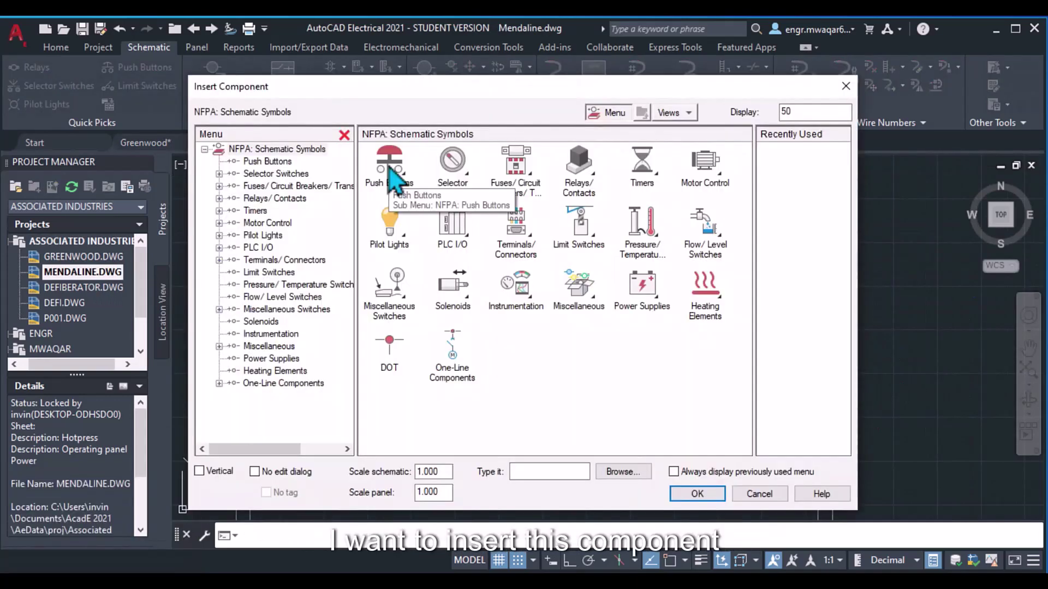
Note the catalogue scale 1.000, then check Greenwood's 1.5 feature scale multiplier.
click(385, 173)
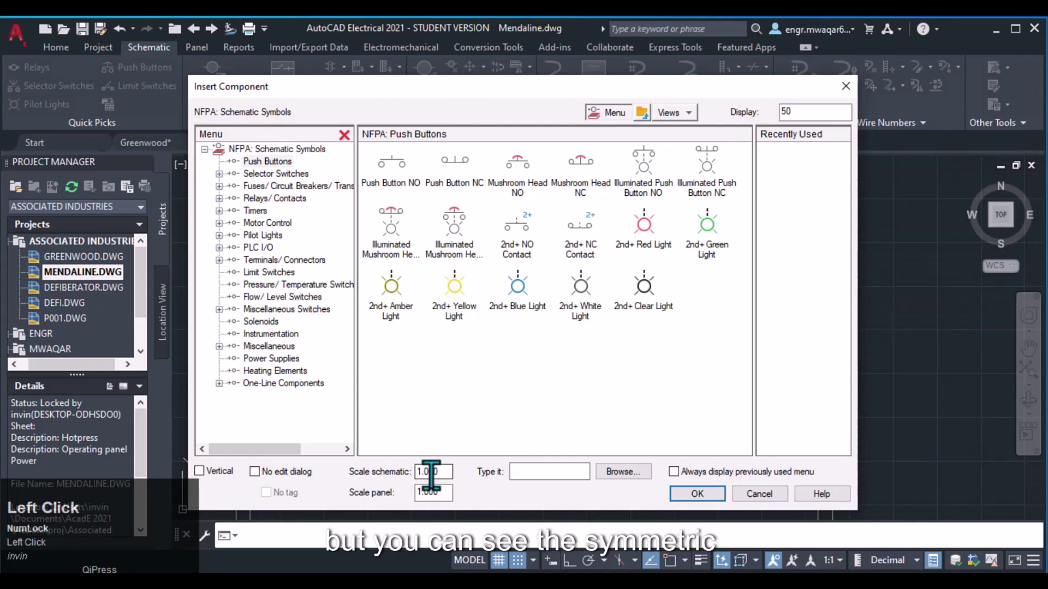
drag(441, 471, 388, 488)
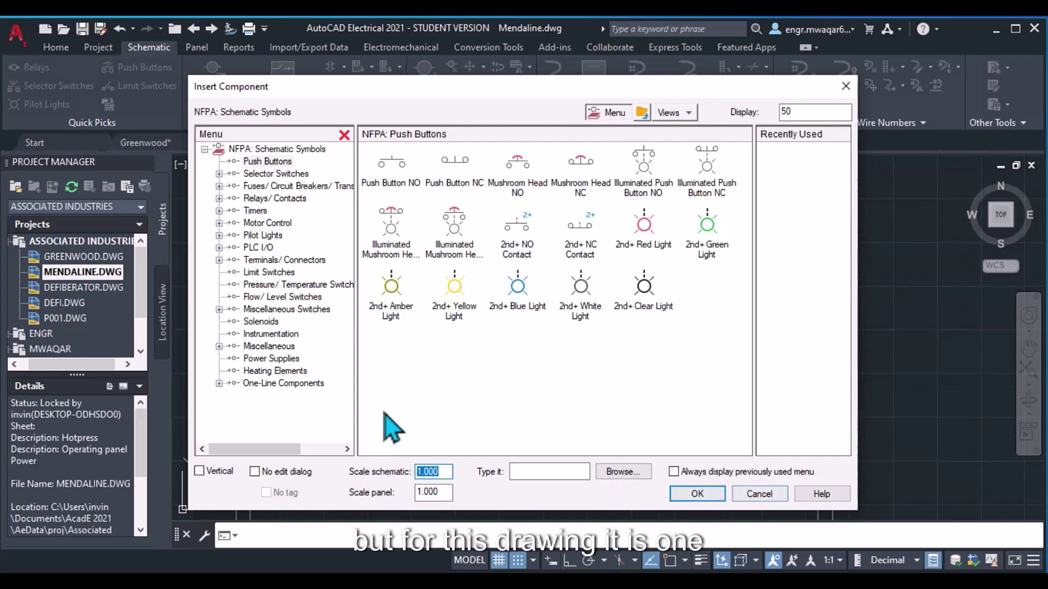
click(736, 493)
right_click(112, 259)
click(139, 386)
click(257, 388)
click(648, 105)
click(594, 315)
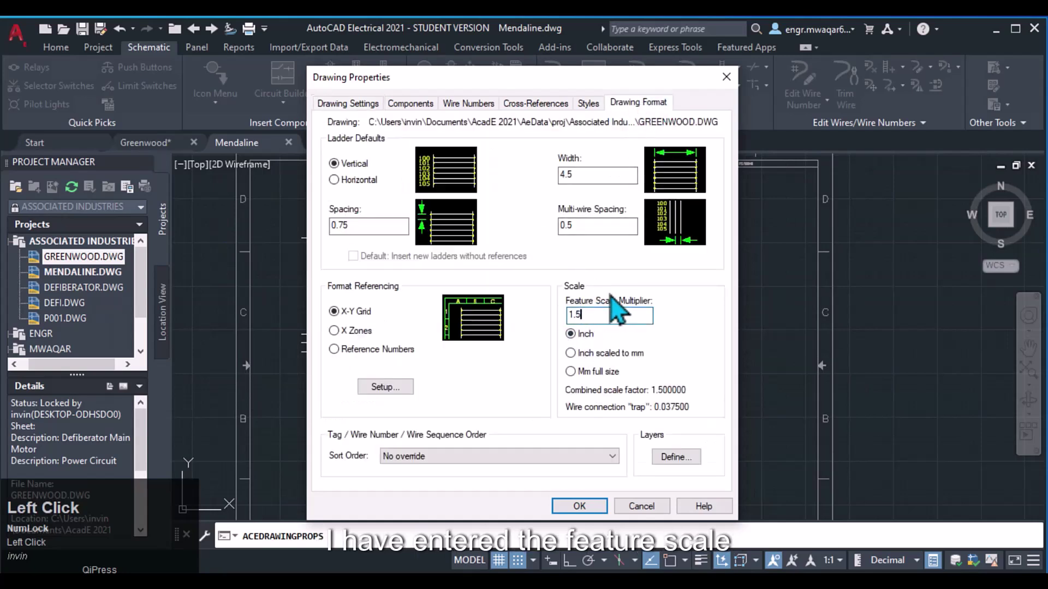
drag(600, 315, 572, 315)
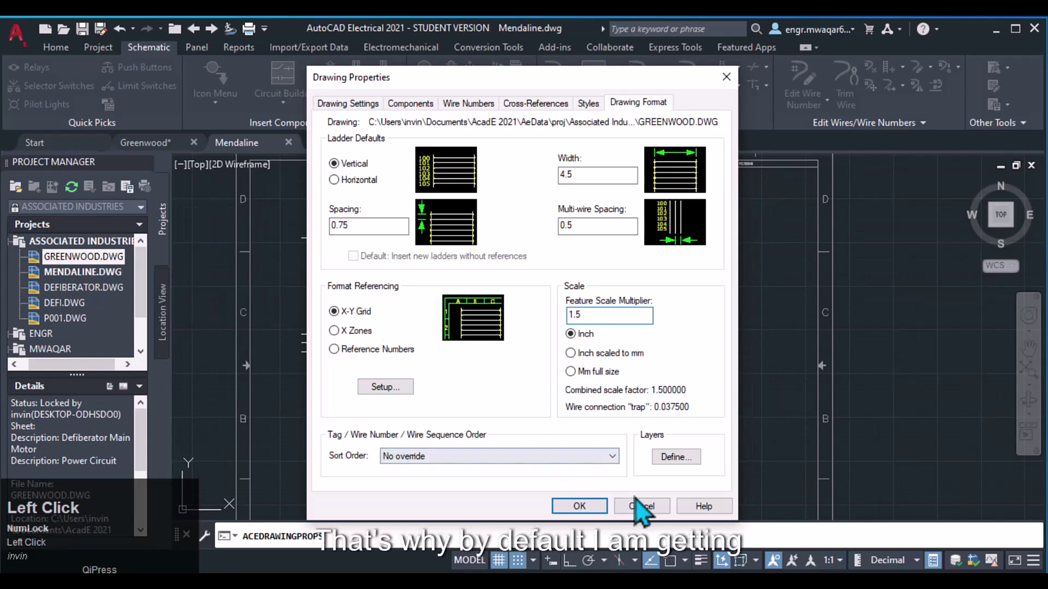
click(579, 505)
Make GREENWOOD.DWG active and open its symbol catalogue showing schematic scale 1.500.
right_click(86, 262)
click(346, 303)
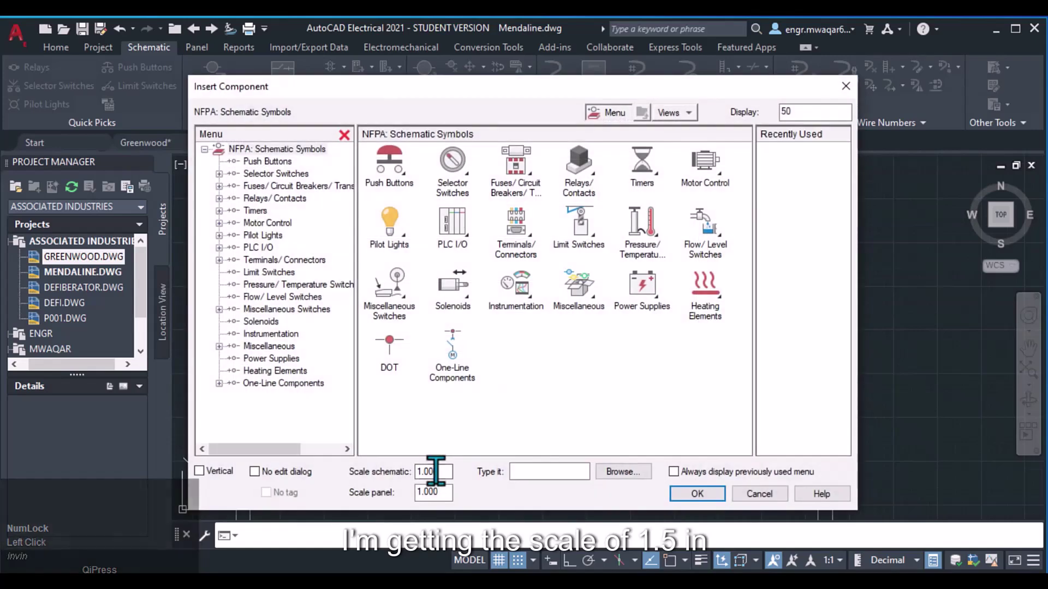
click(759, 493)
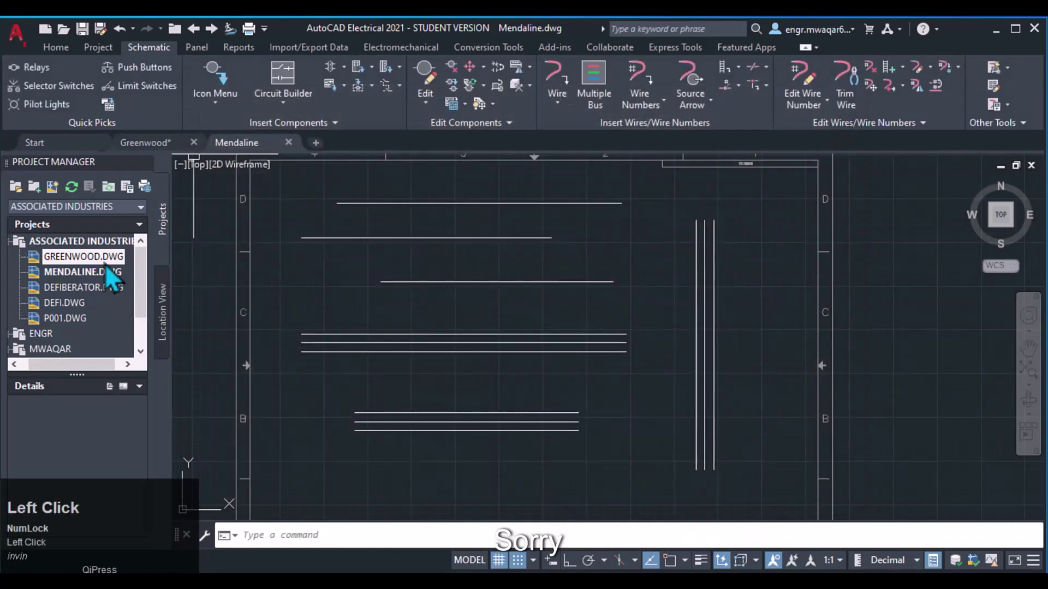
double_click(92, 257)
click(215, 103)
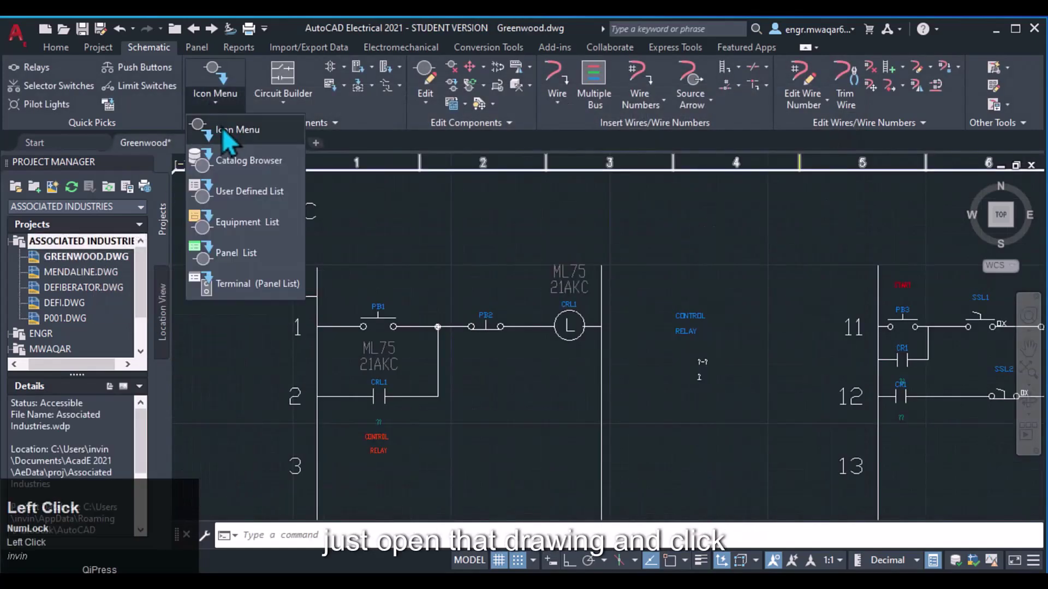
click(236, 134)
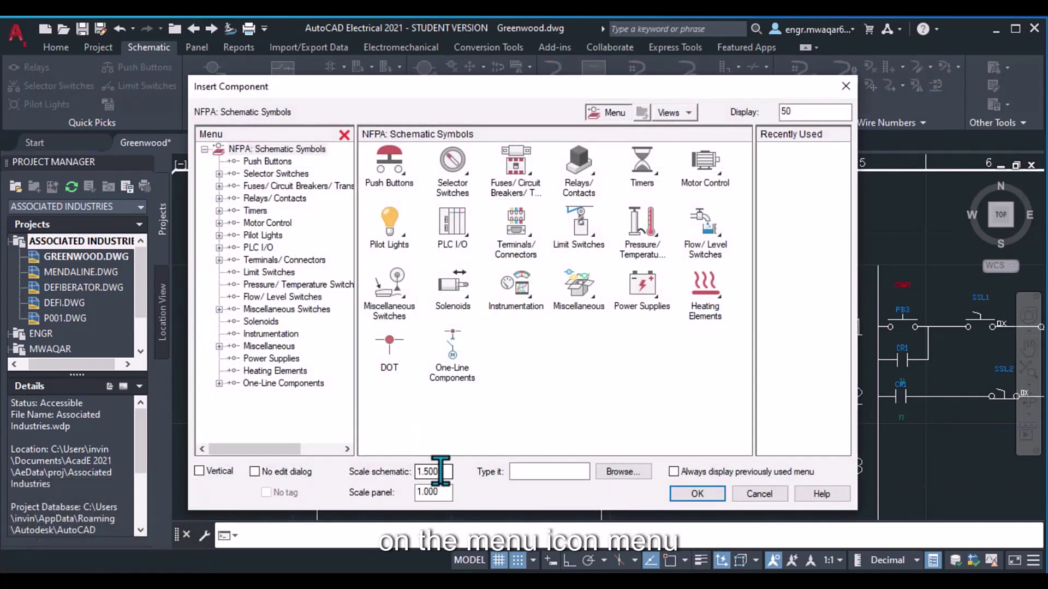
click(440, 470)
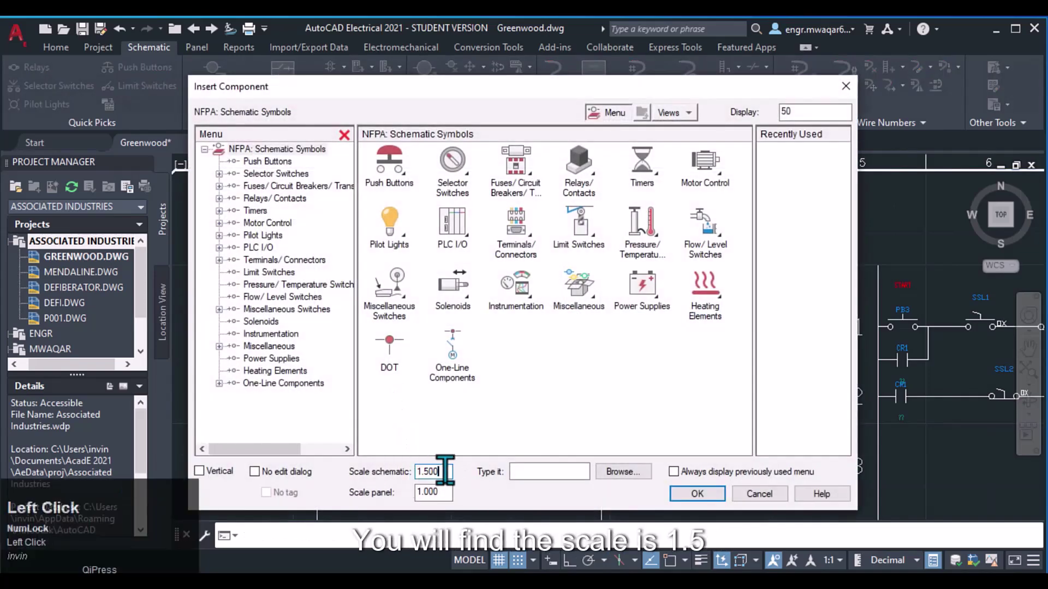
Reopen MENDALINE.DWG, confirm its 1.0 feature scale, and list push buttons at scale 1.000.
click(697, 493)
double_click(101, 273)
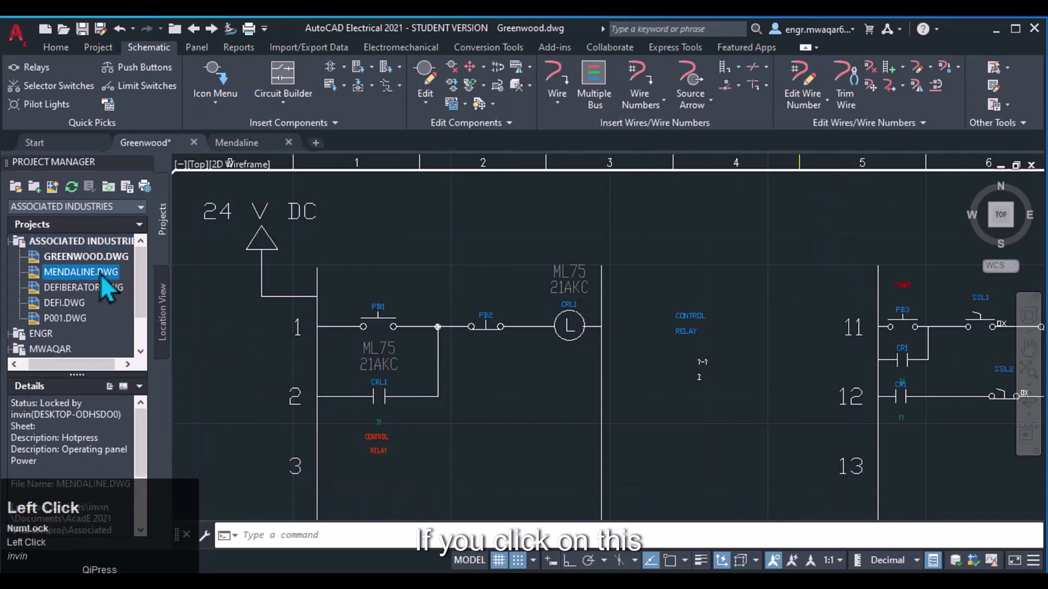
right_click(100, 274)
mouse_move(147, 400)
click(267, 400)
click(637, 103)
double_click(585, 315)
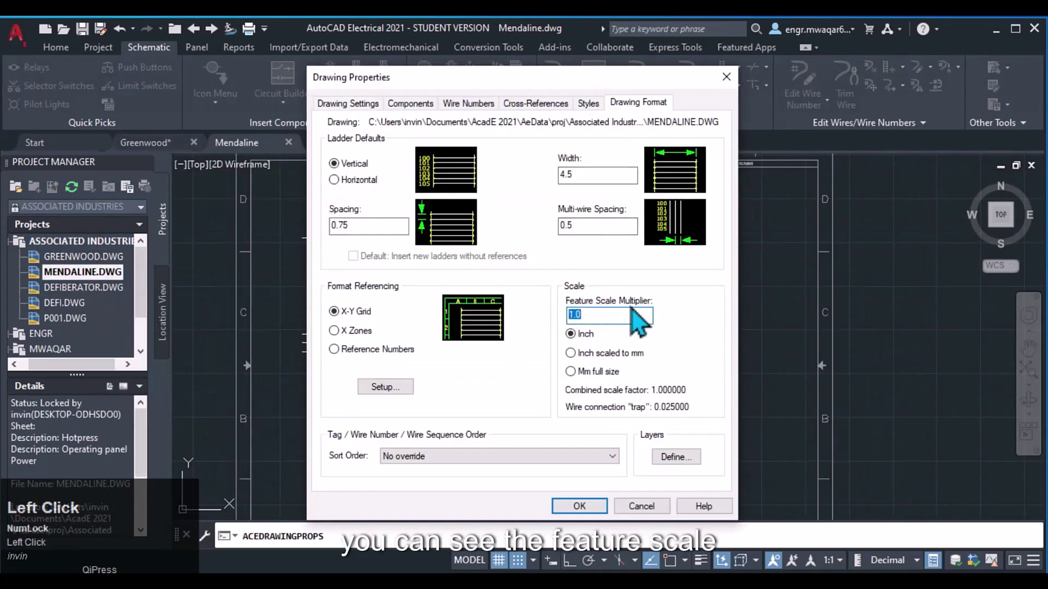
click(592, 507)
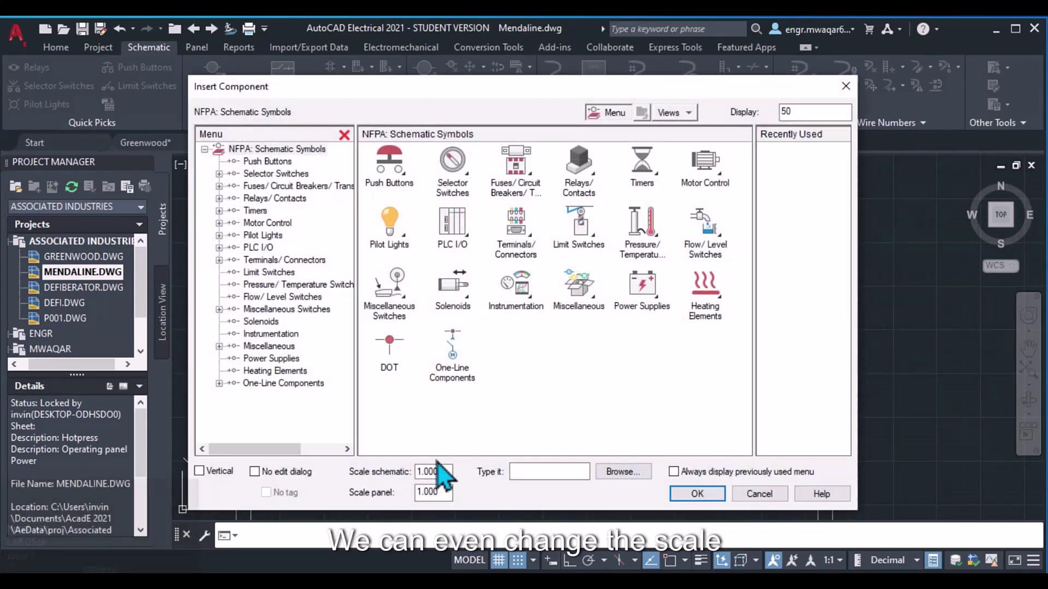
mouse_move(435, 472)
mouse_down()
mouse_move(398, 470)
mouse_move(415, 473)
mouse_up()
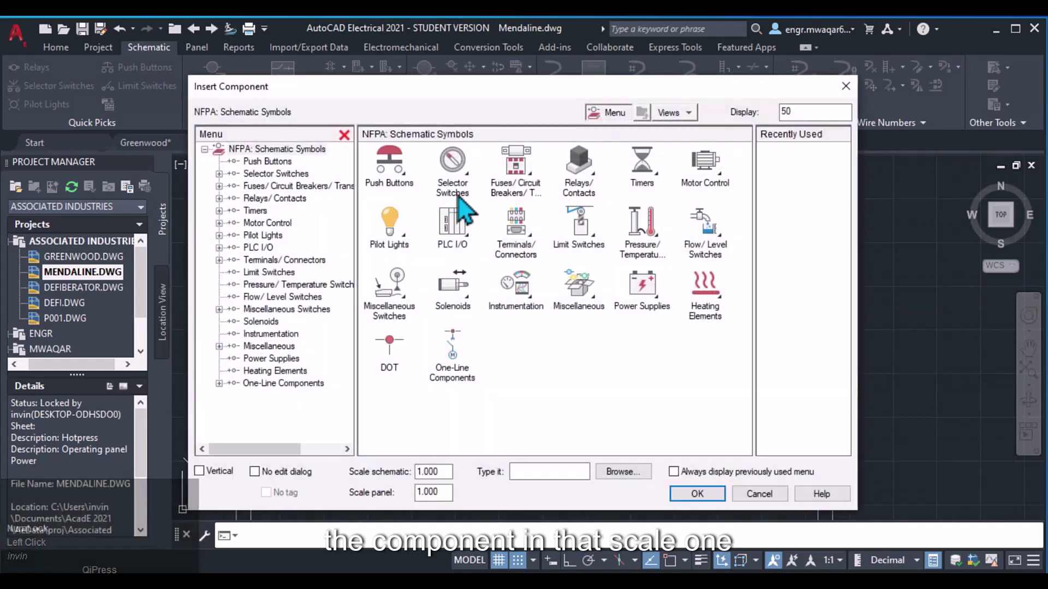
click(401, 183)
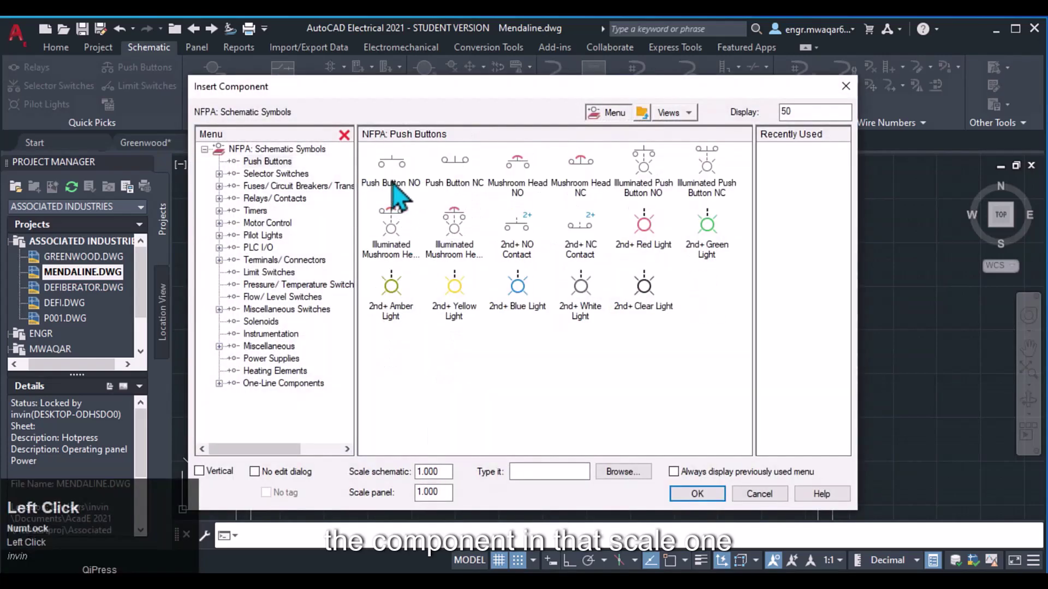
Pick the normally open push button and place it on the horizontal wire with snapping off.
click(393, 170)
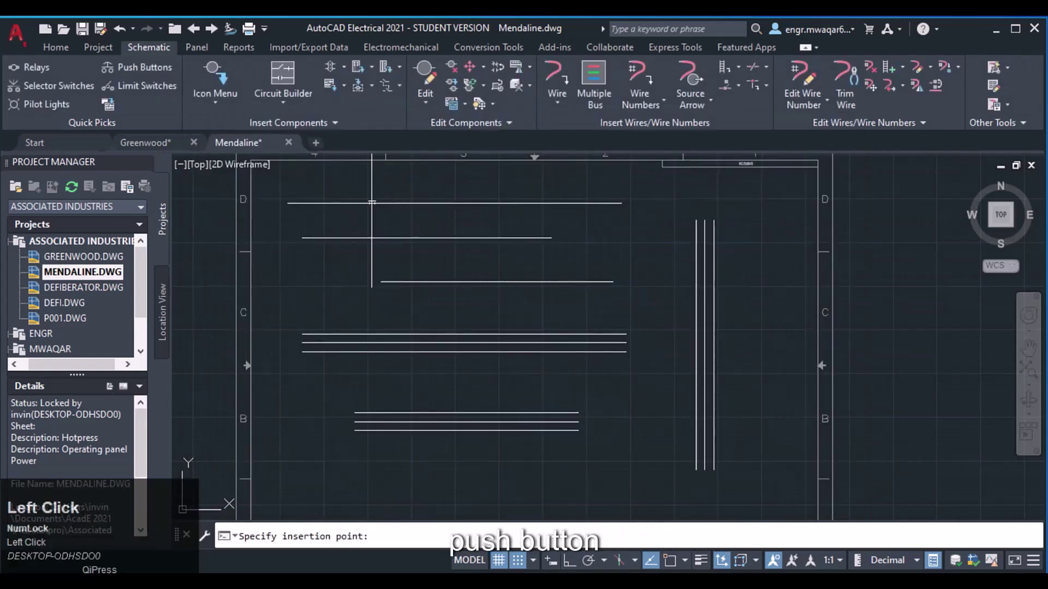
scroll(325, 189, up, 3)
middle_drag(390, 326, 393, 358)
scroll(374, 370, up, 5)
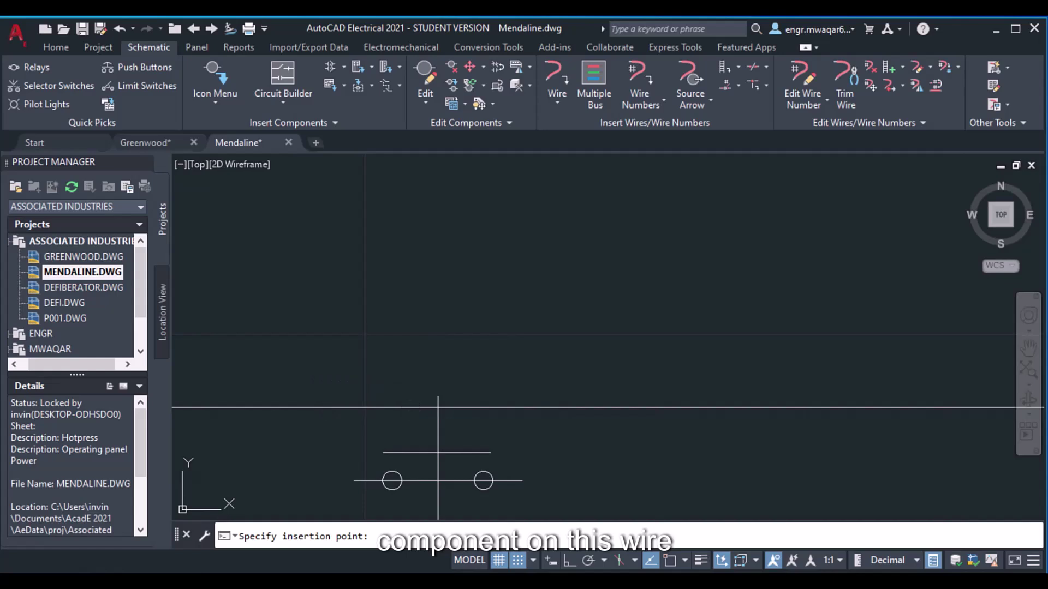
click(517, 561)
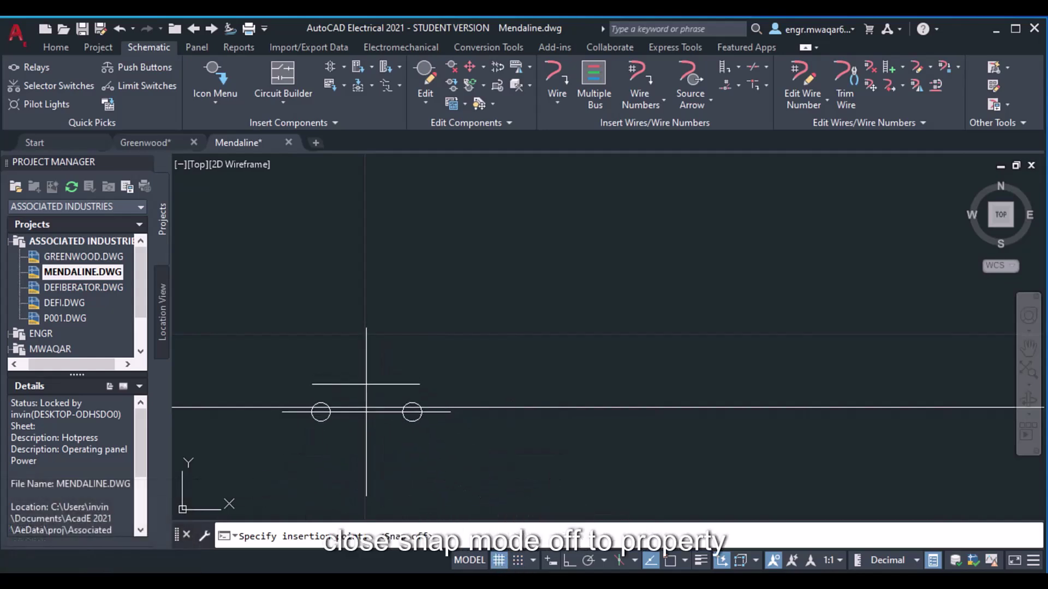
middle_drag(363, 407, 420, 326)
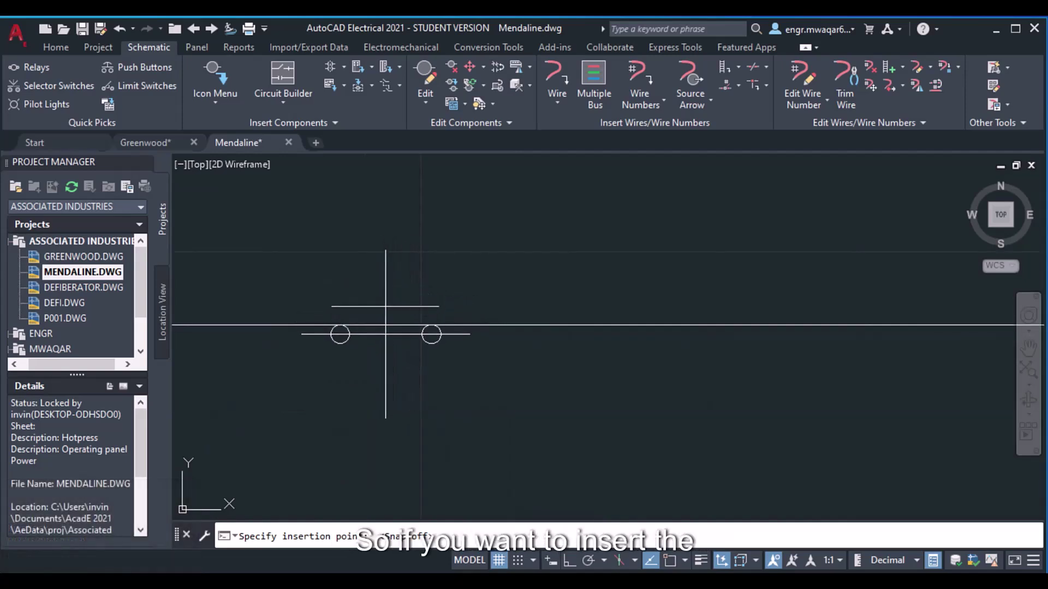
mouse_move(417, 293)
middle_down()
mouse_move(438, 275)
mouse_move(449, 337)
middle_up()
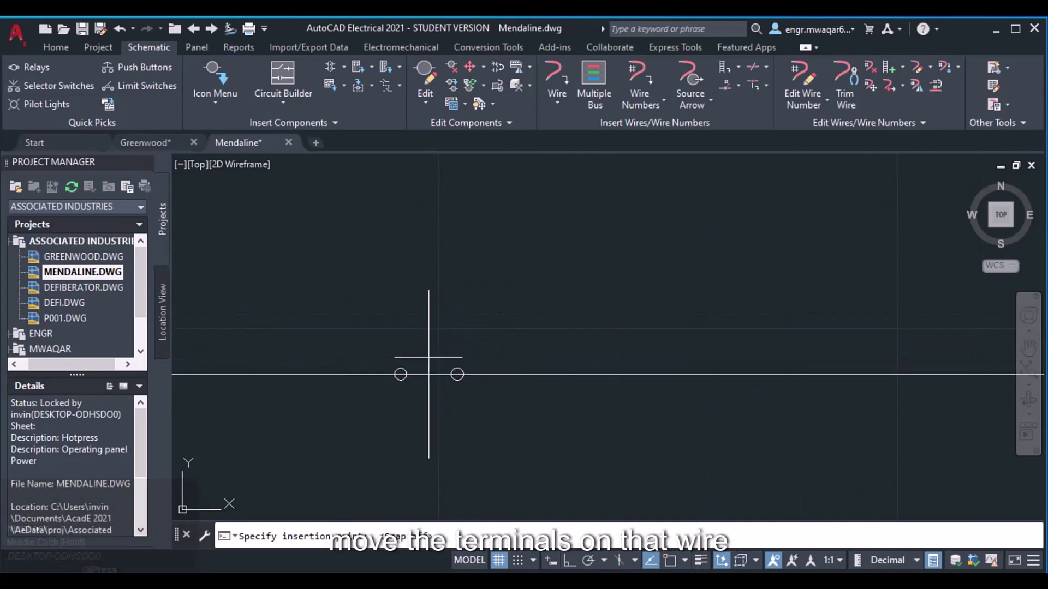
click(429, 357)
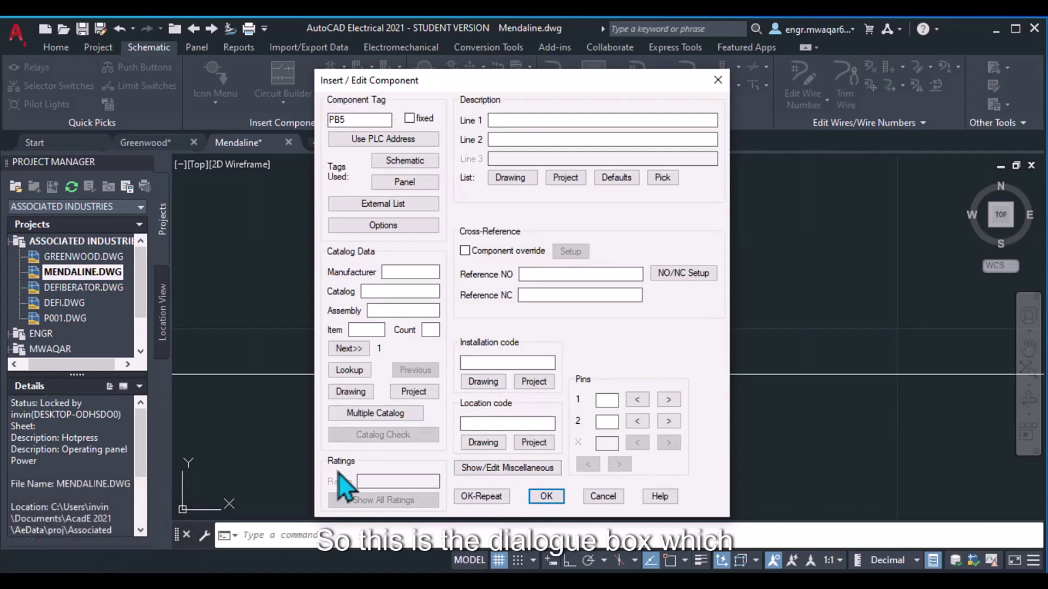
drag(497, 80, 502, 134)
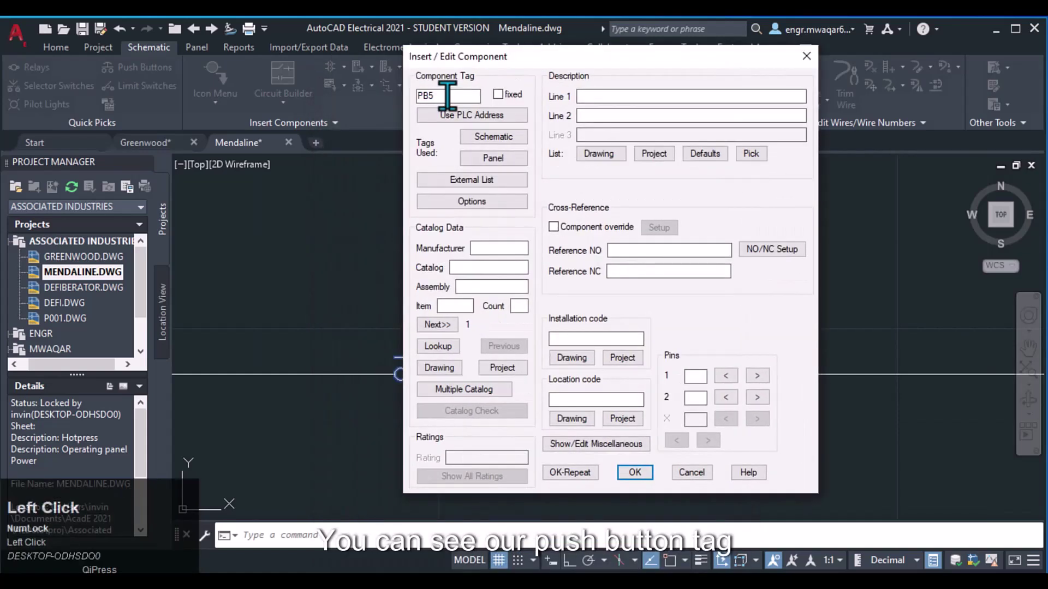
double_click(444, 96)
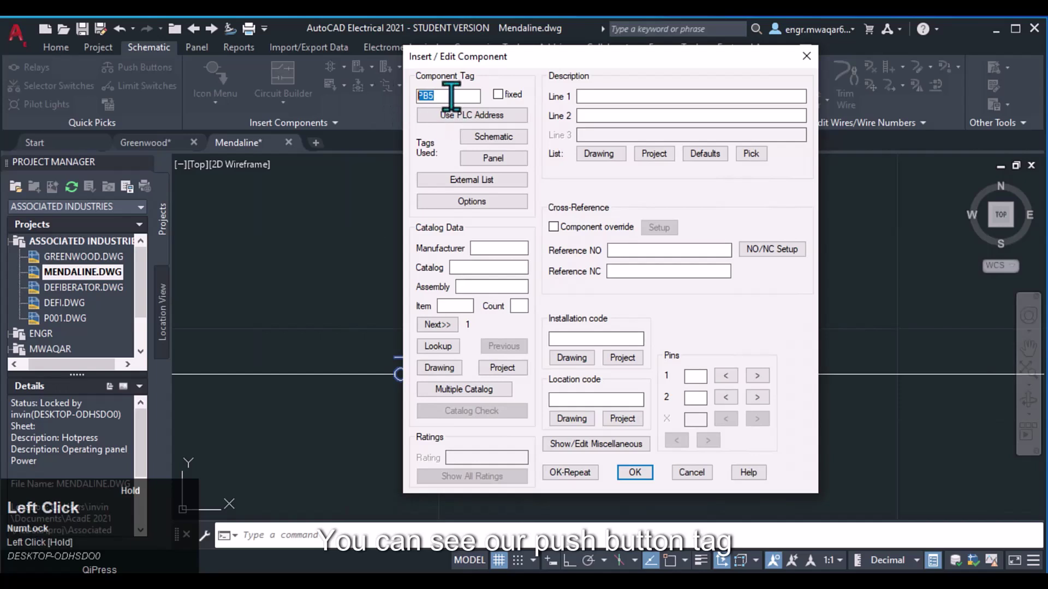
click(438, 97)
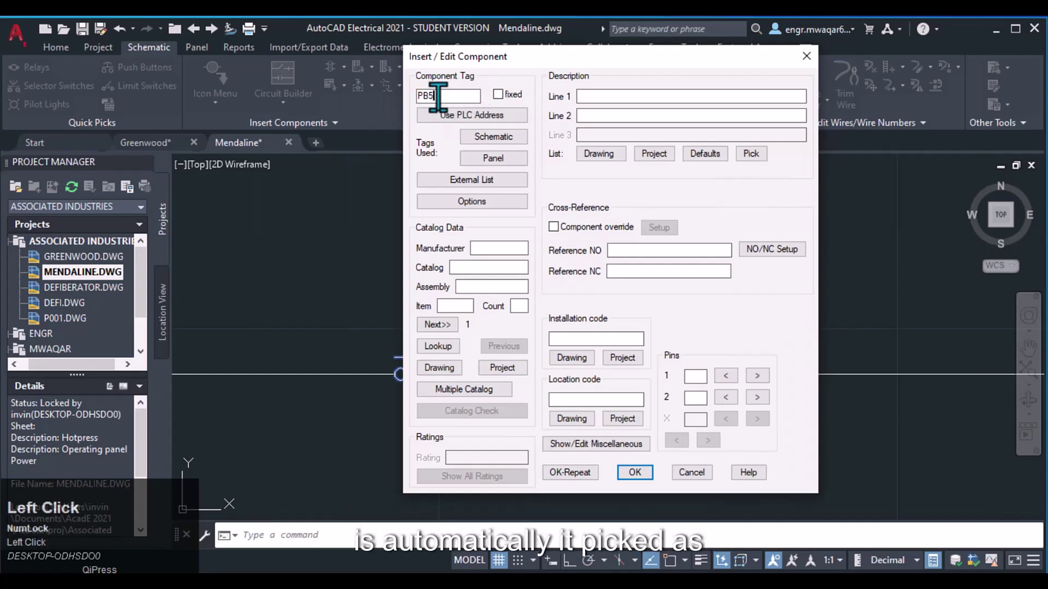
drag(443, 97, 438, 95)
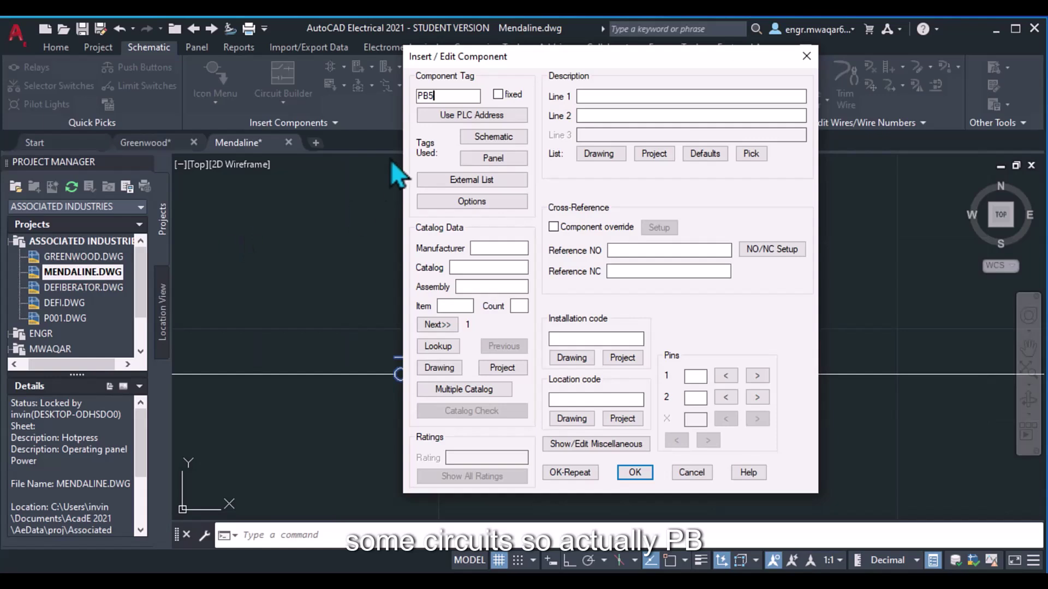
drag(439, 95, 410, 94)
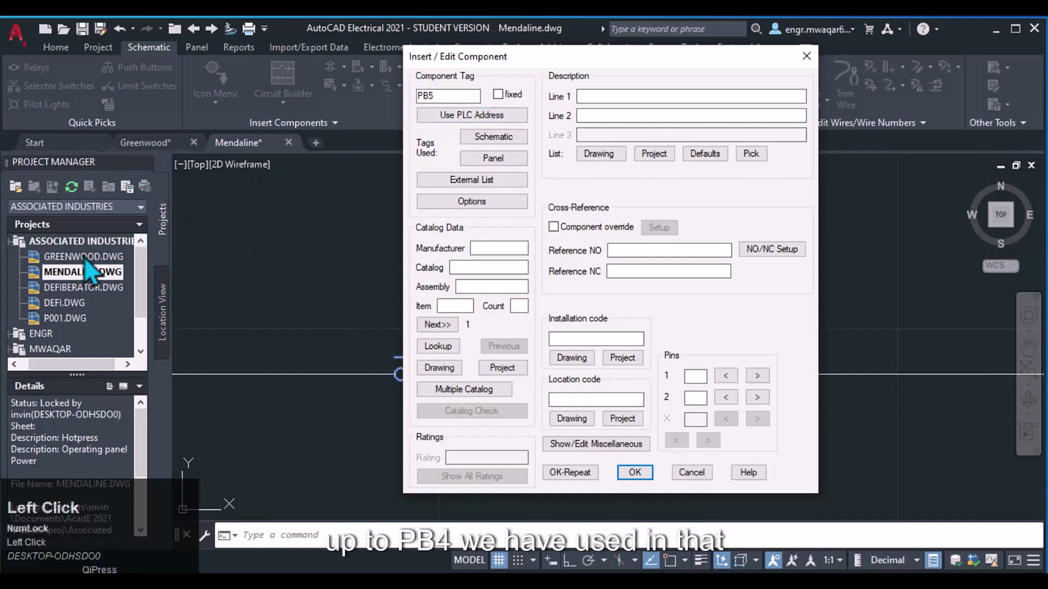
click(419, 98)
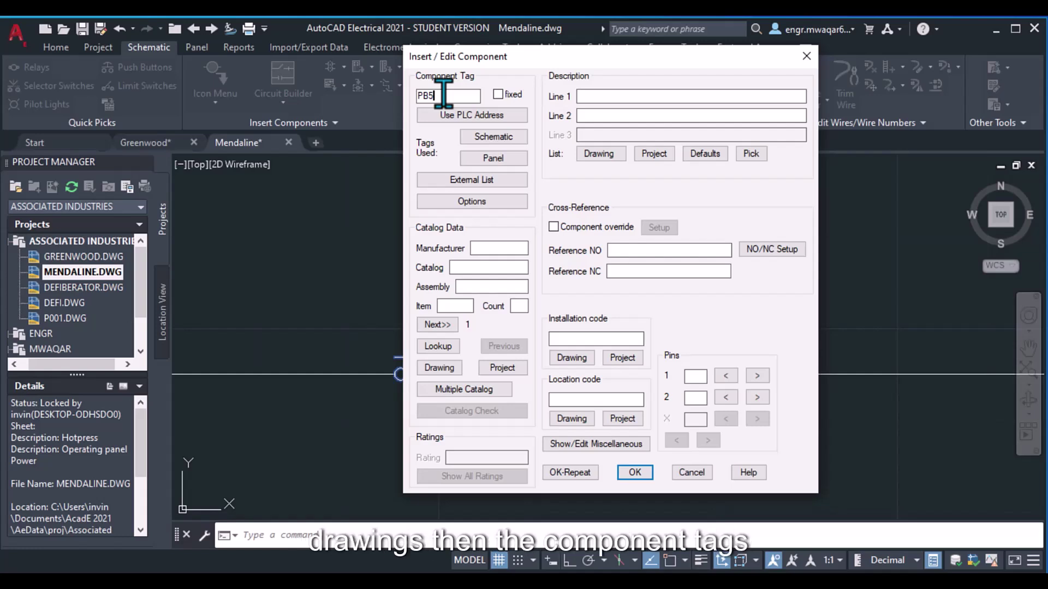
click(444, 93)
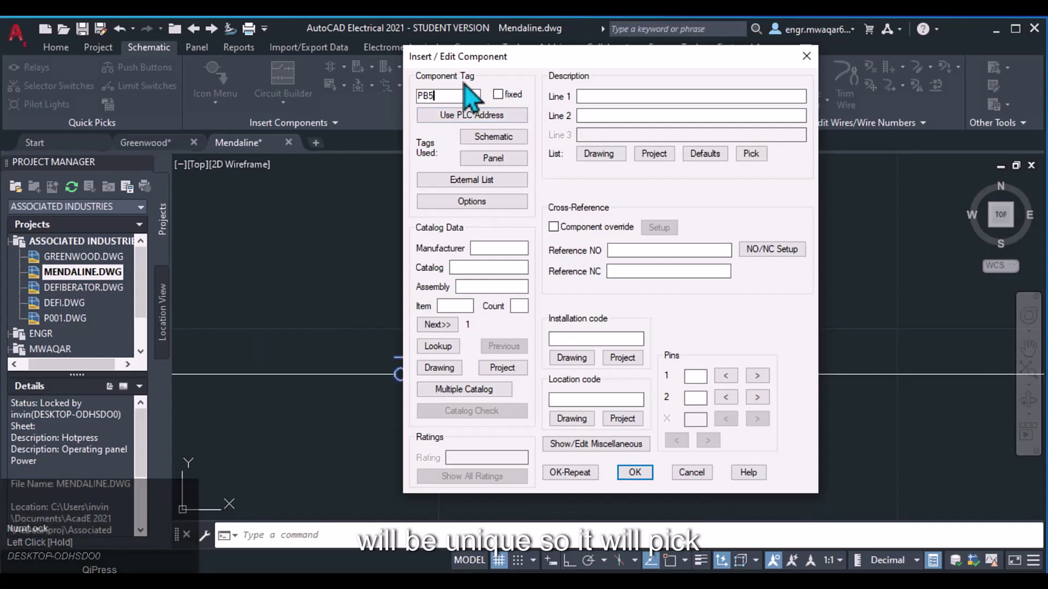
click(429, 94)
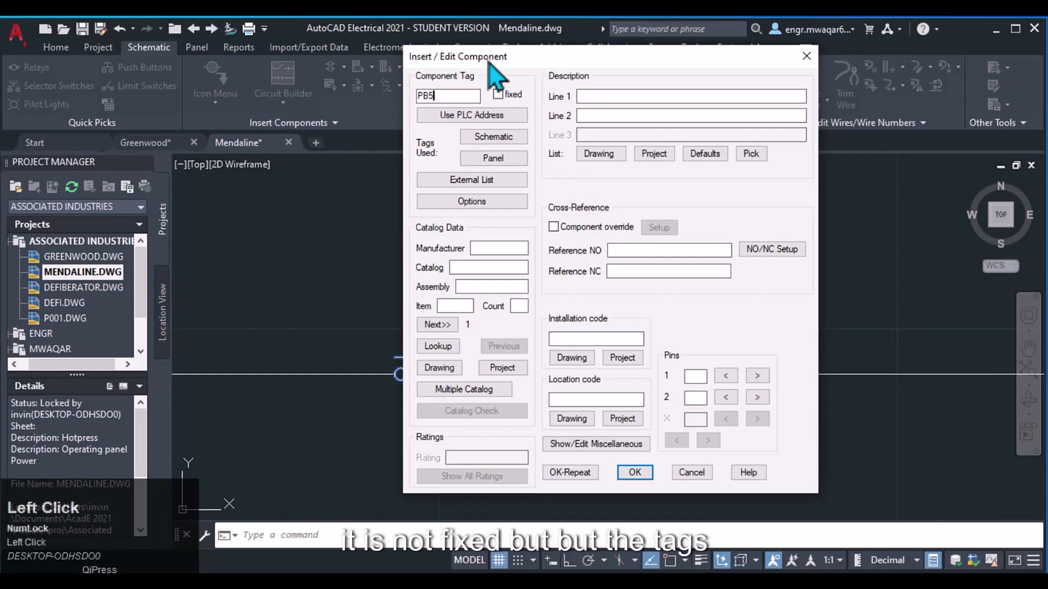
click(448, 111)
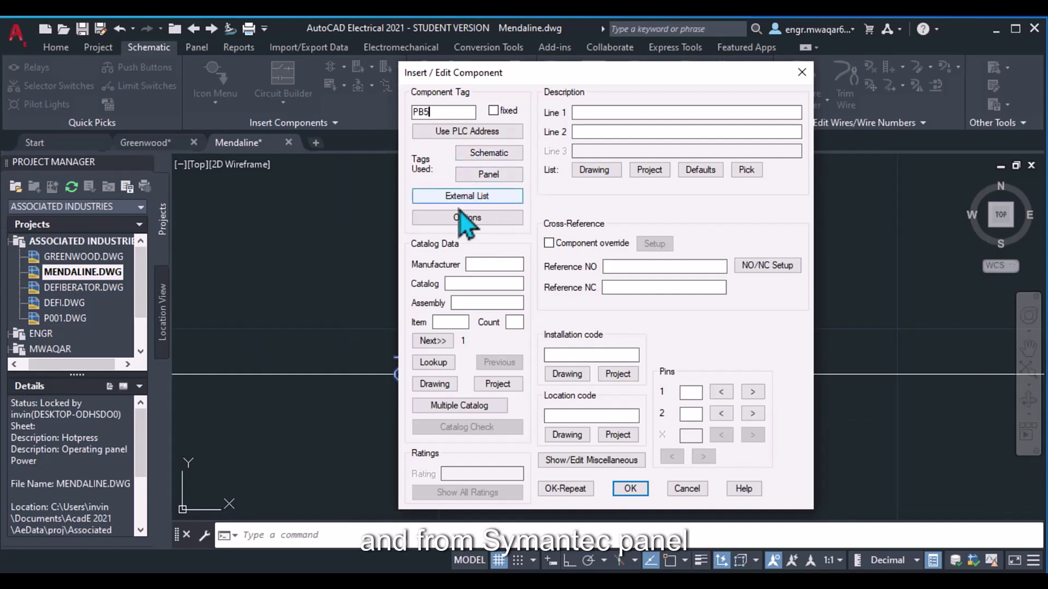
click(589, 113)
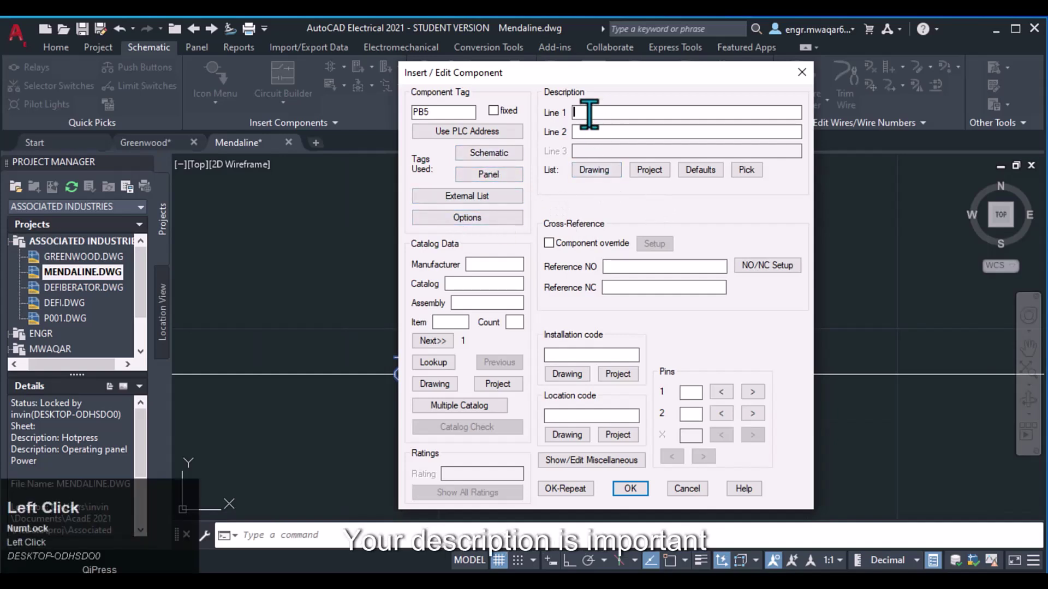
Enter START on description line 1 and MOTOR on line 2.
drag(598, 77, 693, 77)
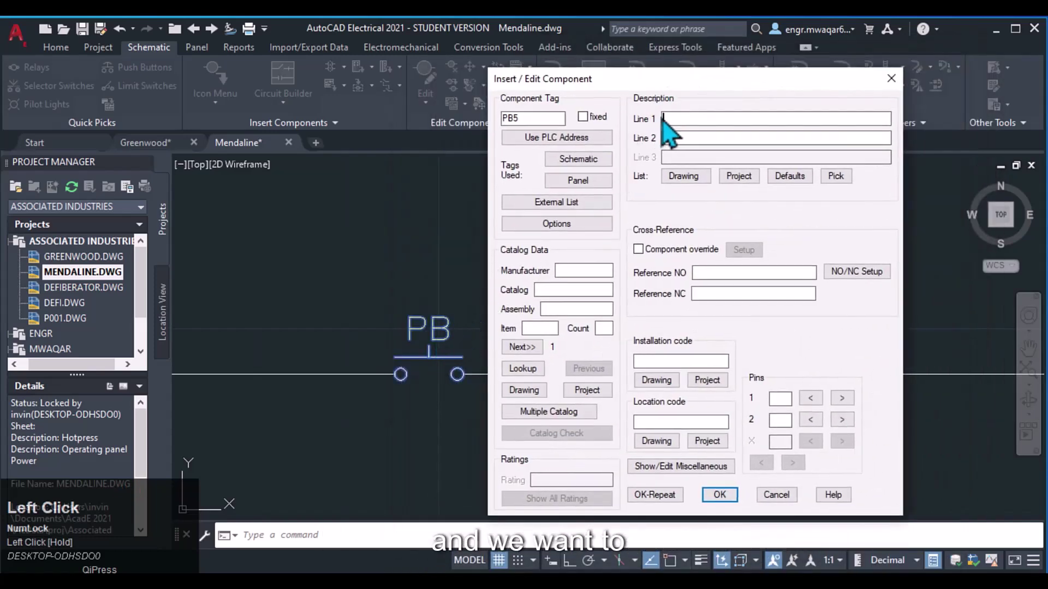
text(START)
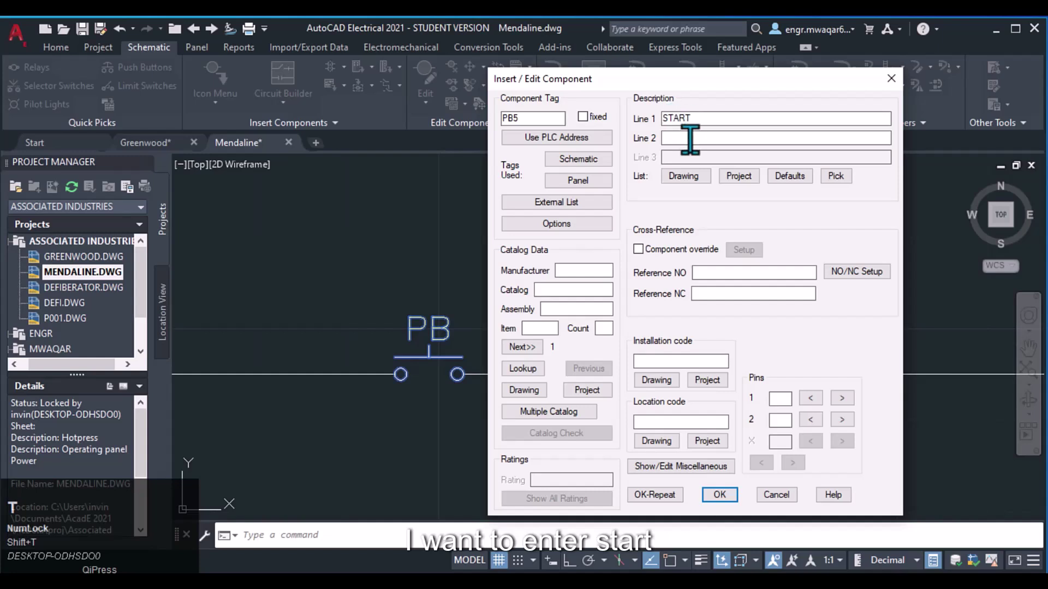
click(690, 139)
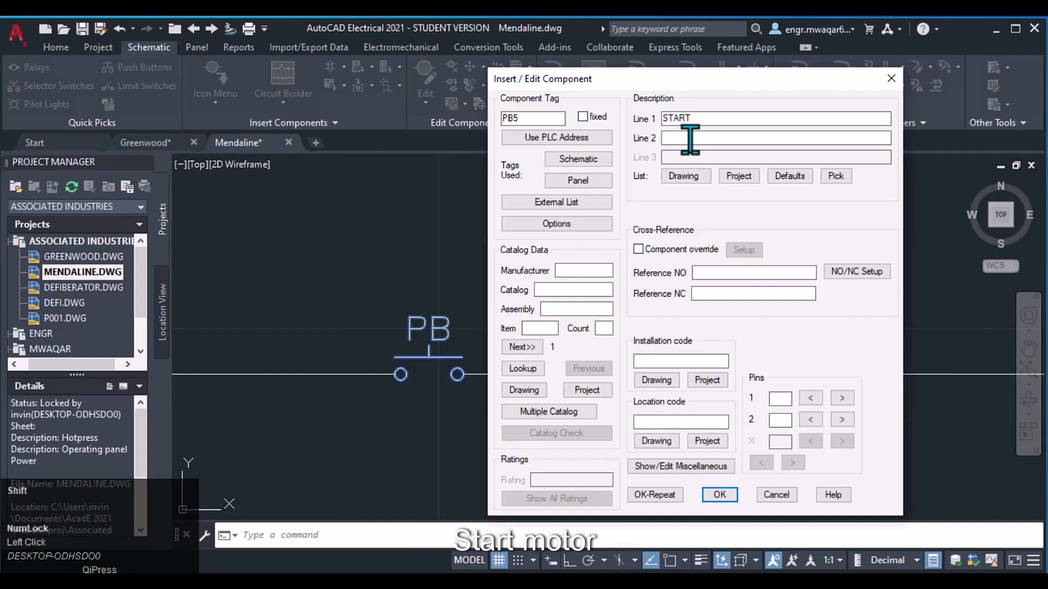
text(TOR)
drag(698, 78, 678, 92)
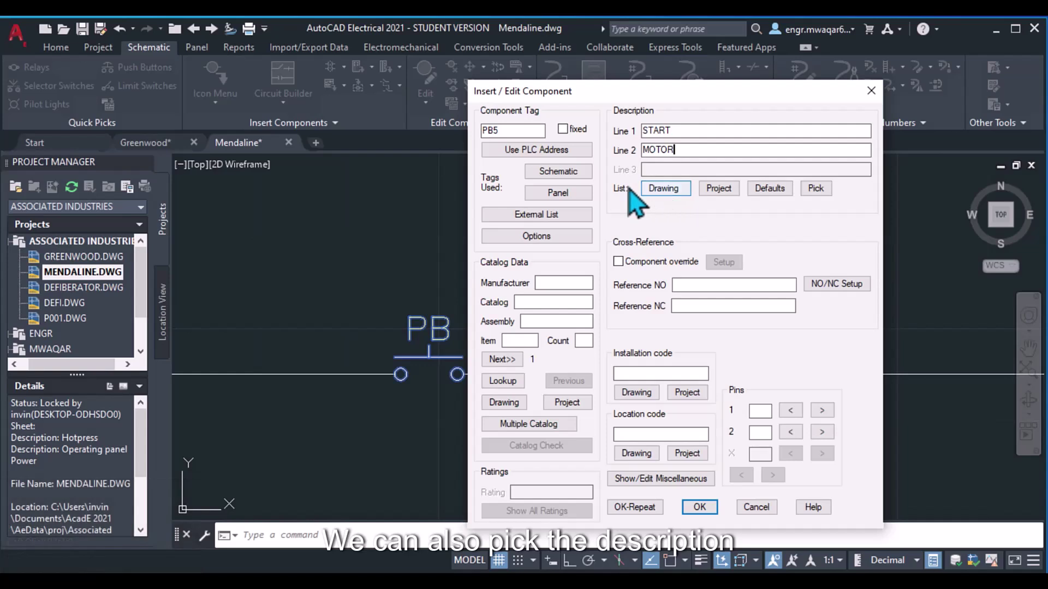
Check the drawing and project description pick lists, closing both without picking.
click(663, 189)
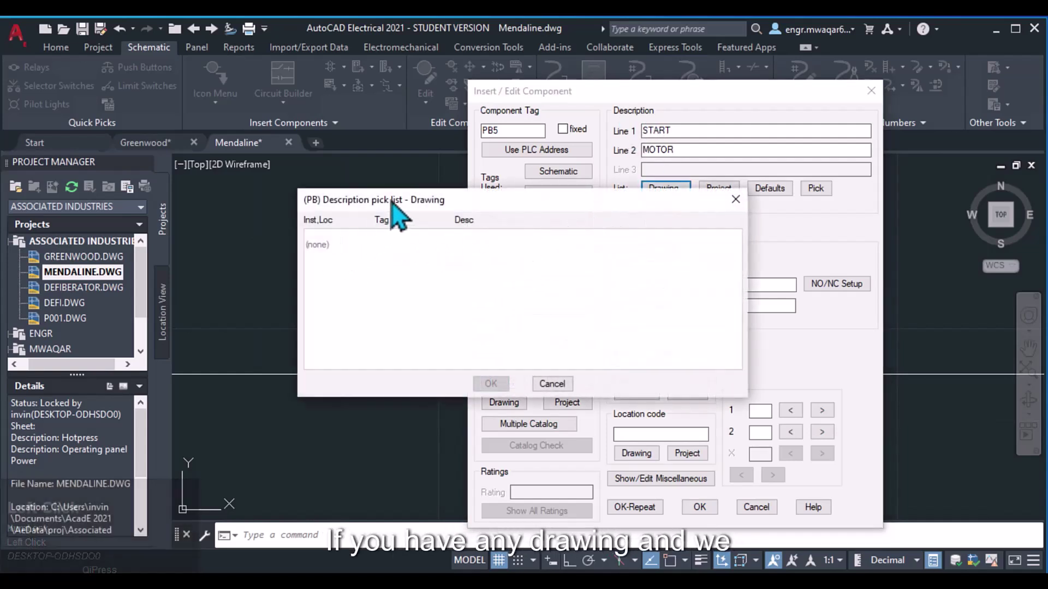
drag(389, 199, 407, 121)
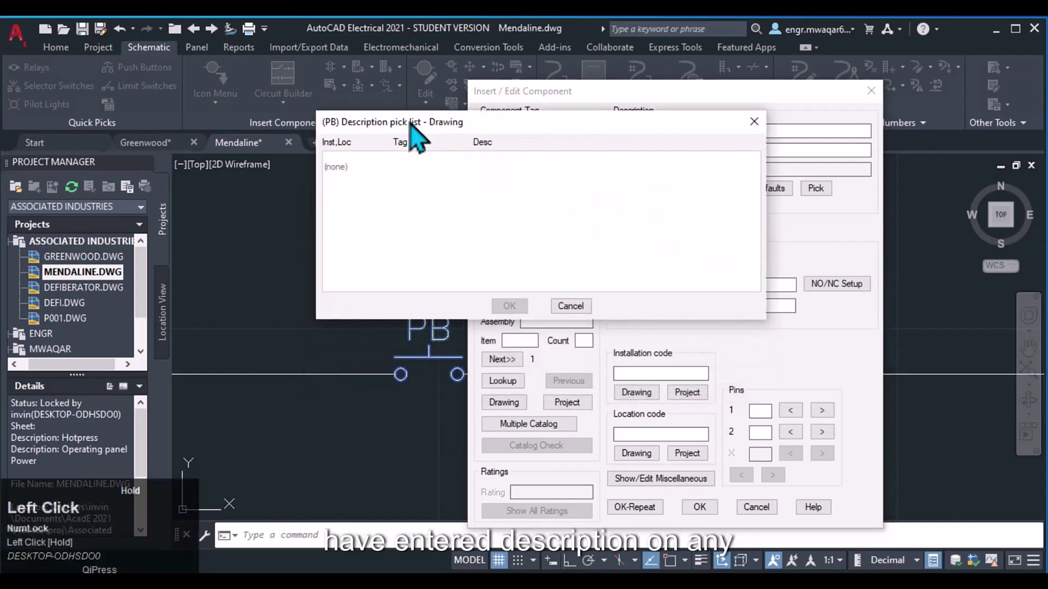
click(571, 305)
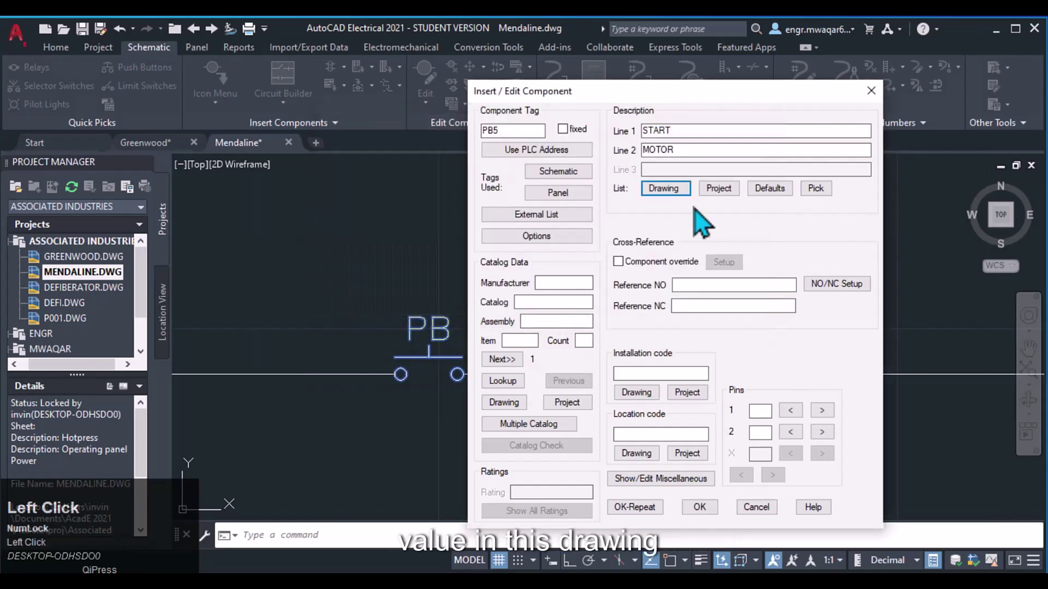
click(719, 189)
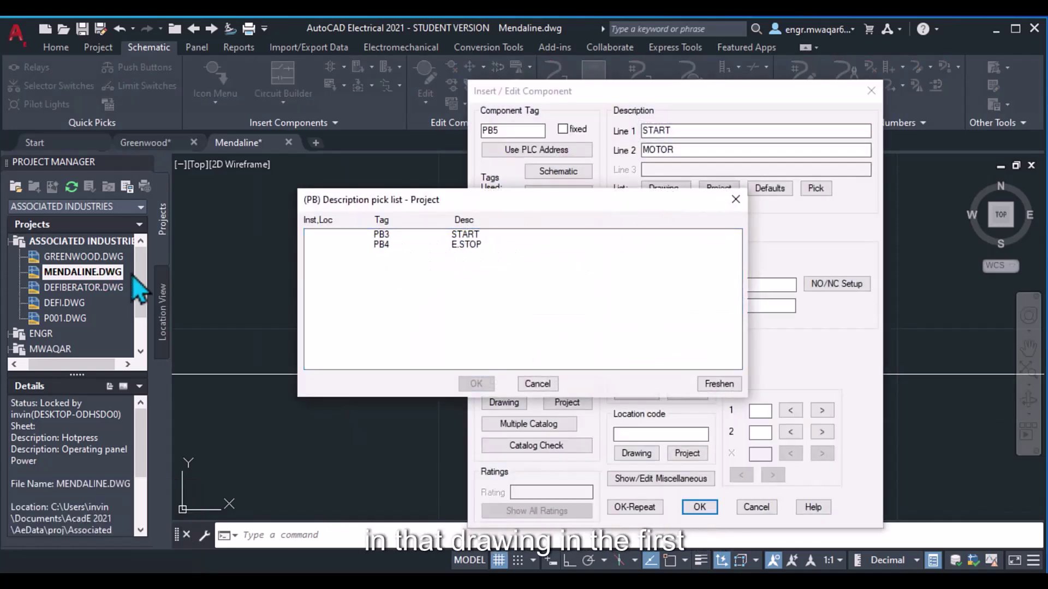
click(532, 384)
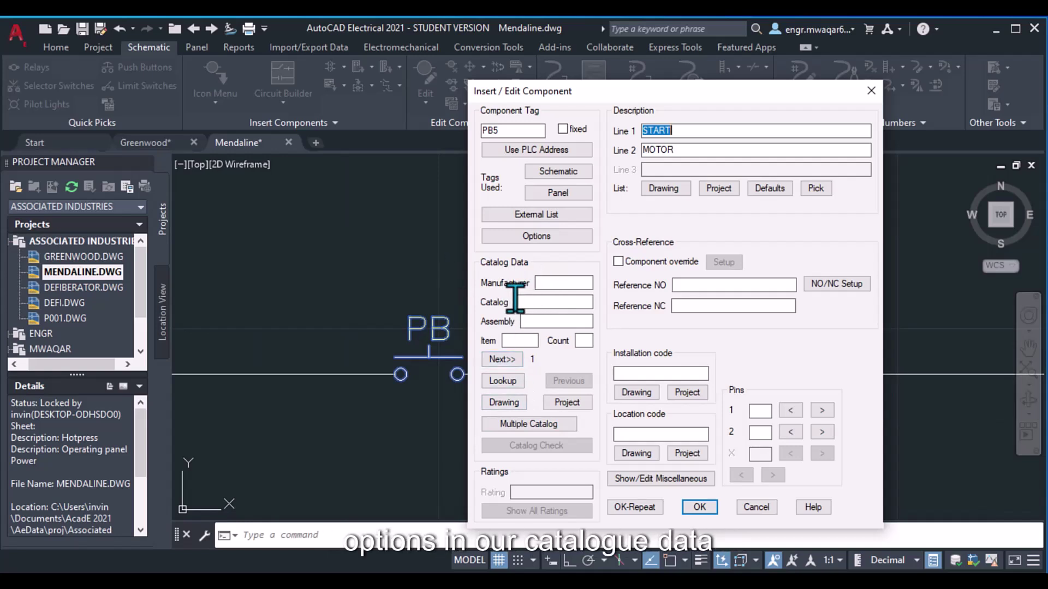
Assign catalog part AB 800H-BR6A2, a red 30.5mm extended 2 NO button, to PB5.
click(502, 381)
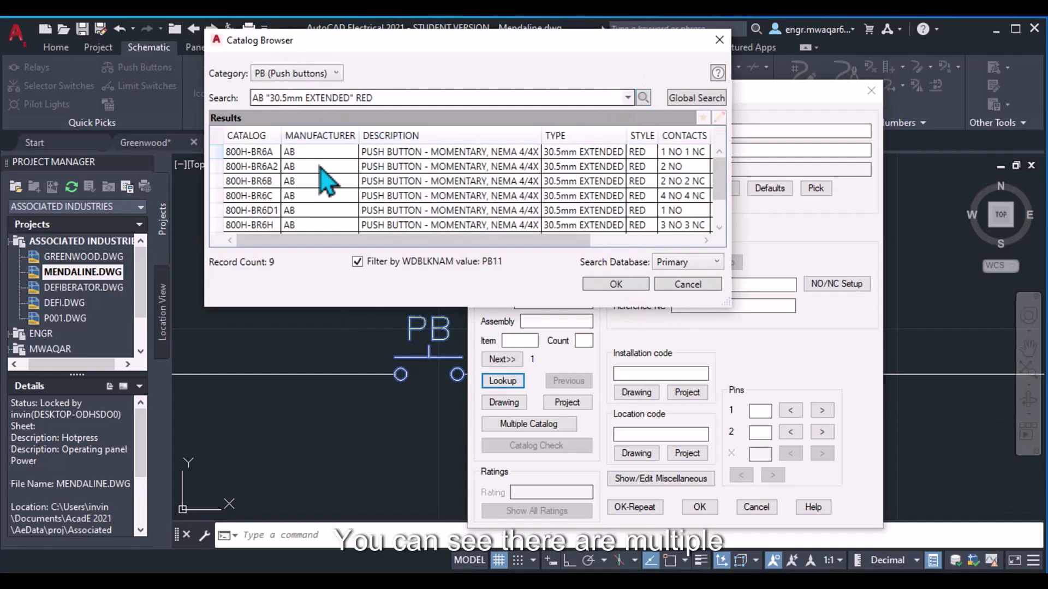
scroll(261, 169, down, 2)
scroll(272, 204, up, 2)
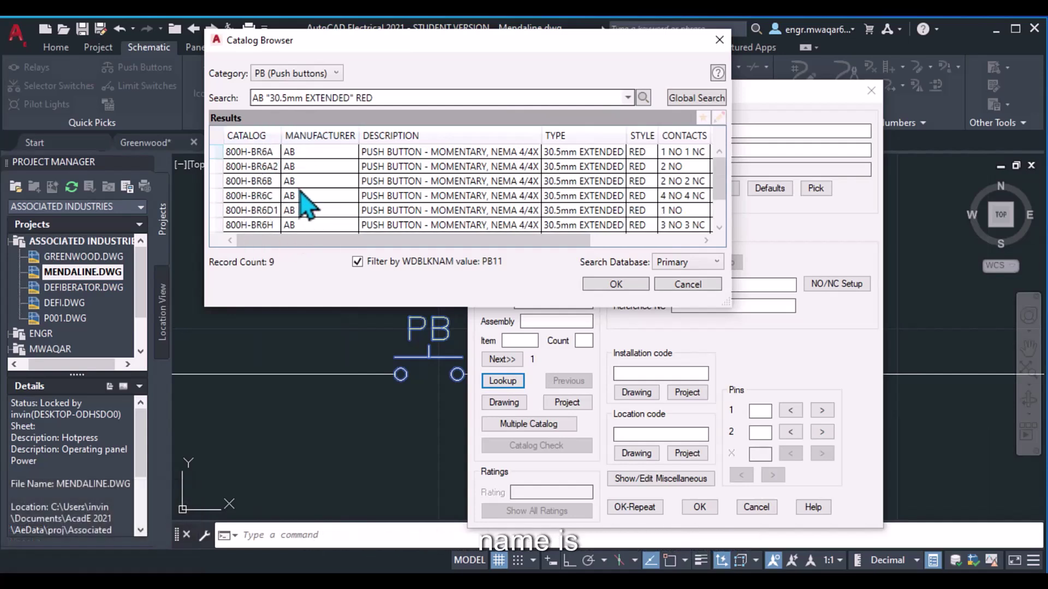
scroll(314, 176, down, 1)
scroll(312, 177, up, 1)
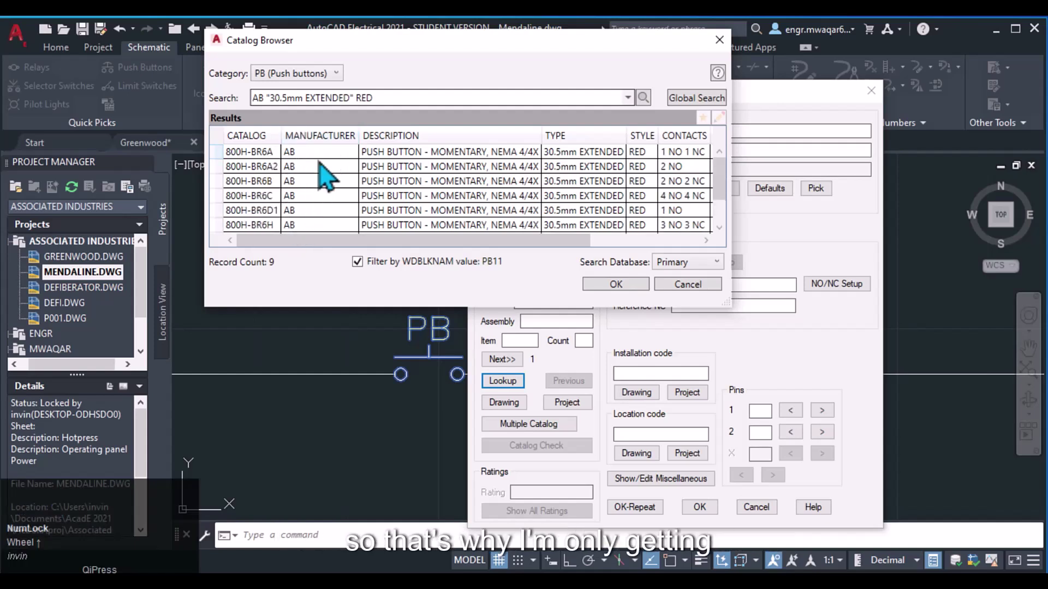
scroll(311, 196, down, 1)
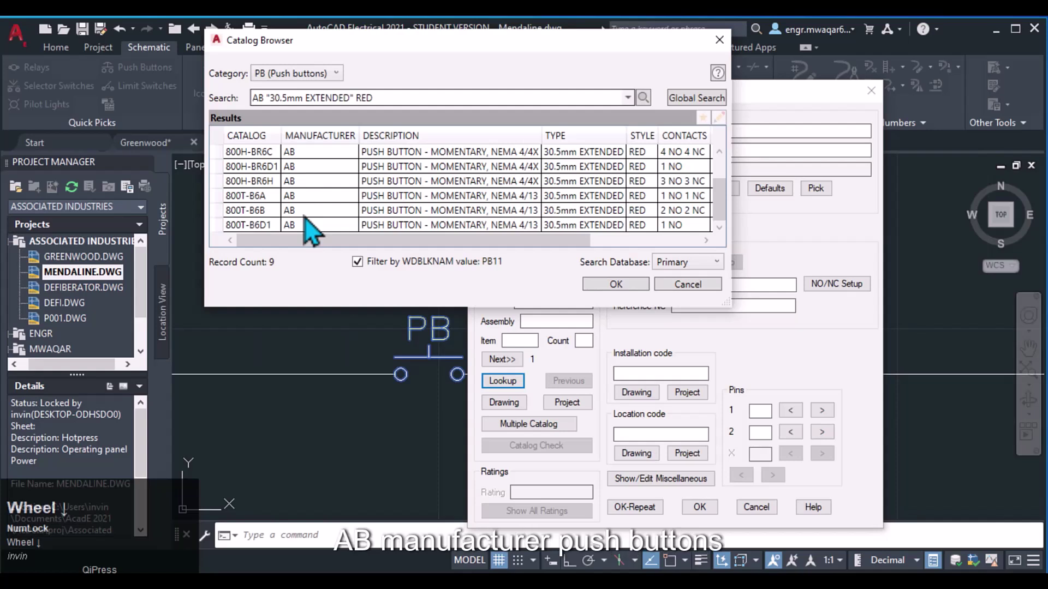
scroll(270, 171, up, 1)
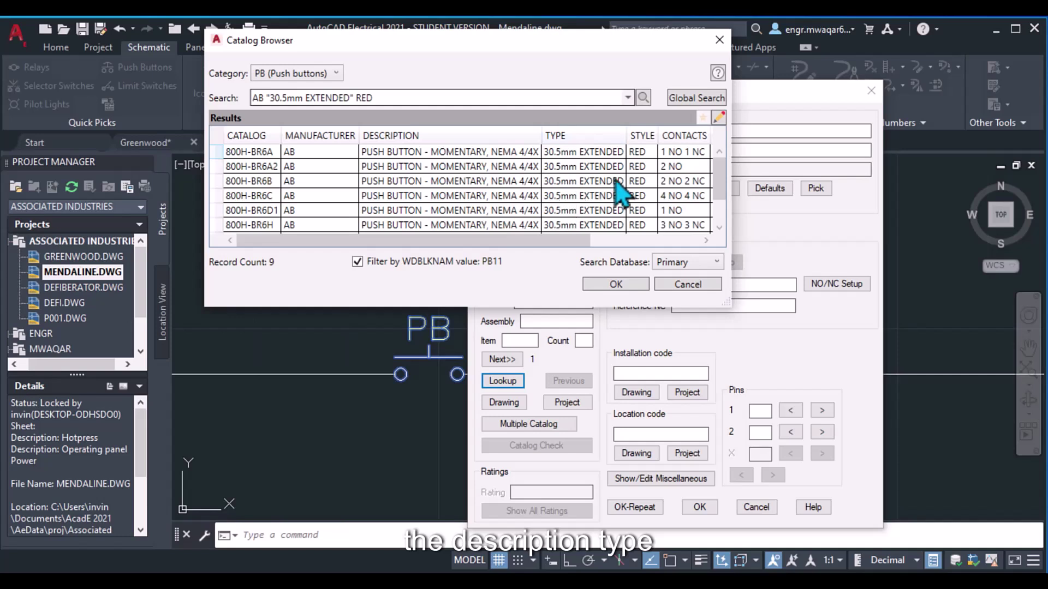
drag(536, 239, 696, 240)
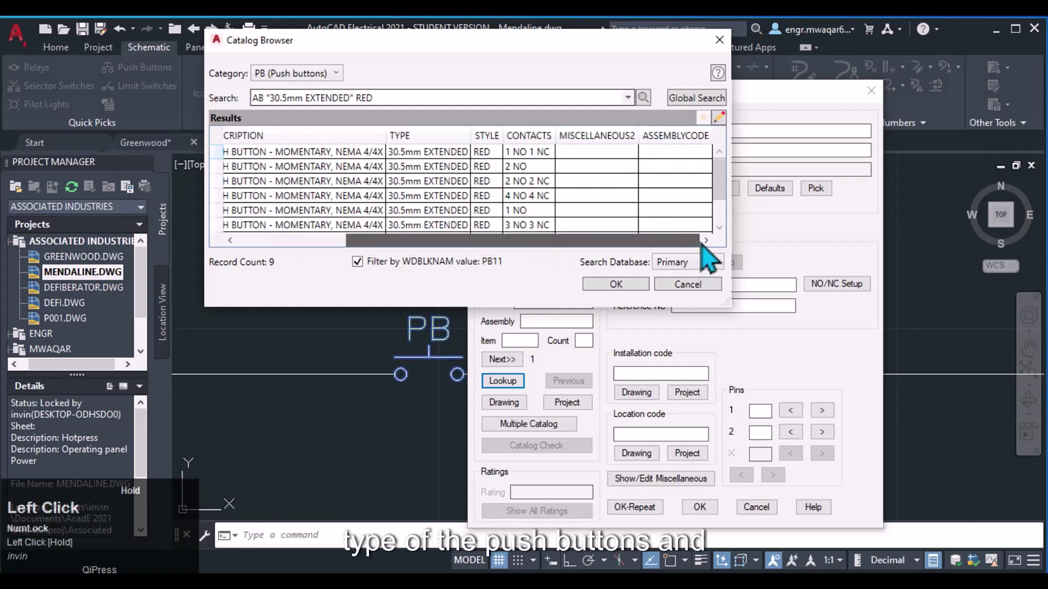
drag(570, 241, 341, 196)
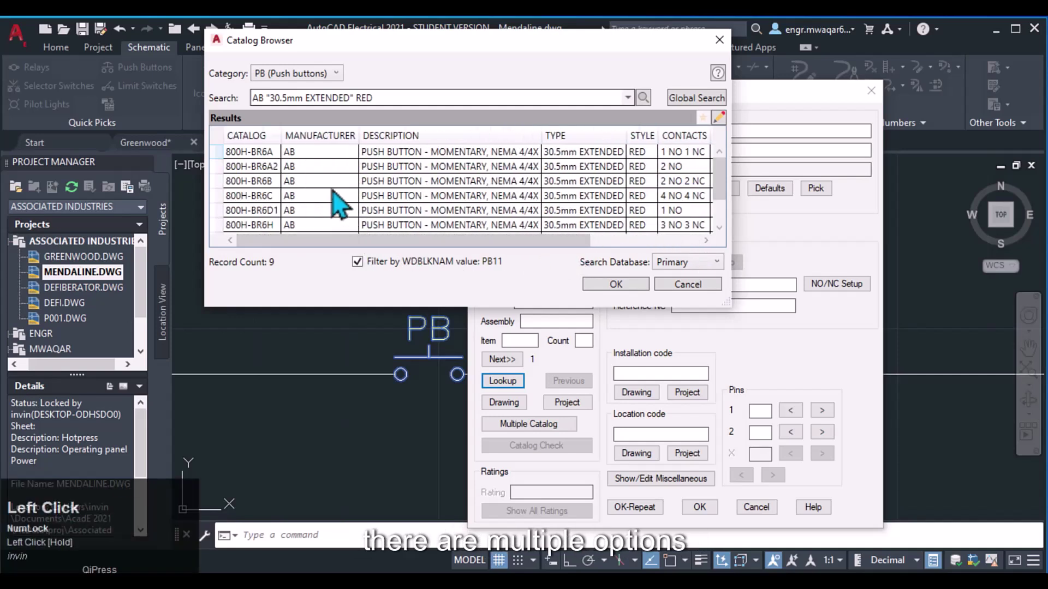
click(306, 167)
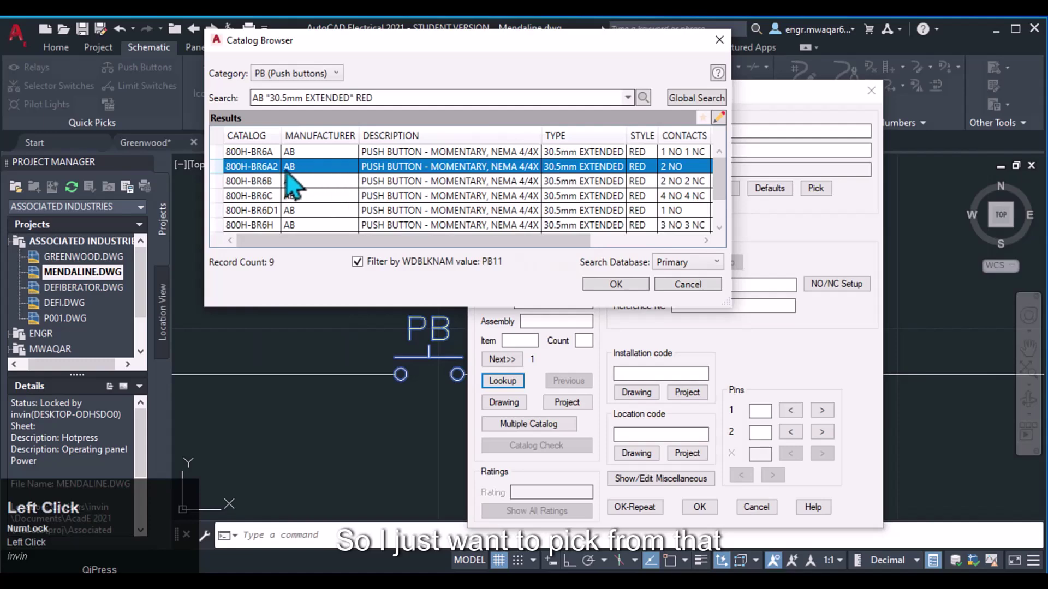
drag(447, 43, 435, 81)
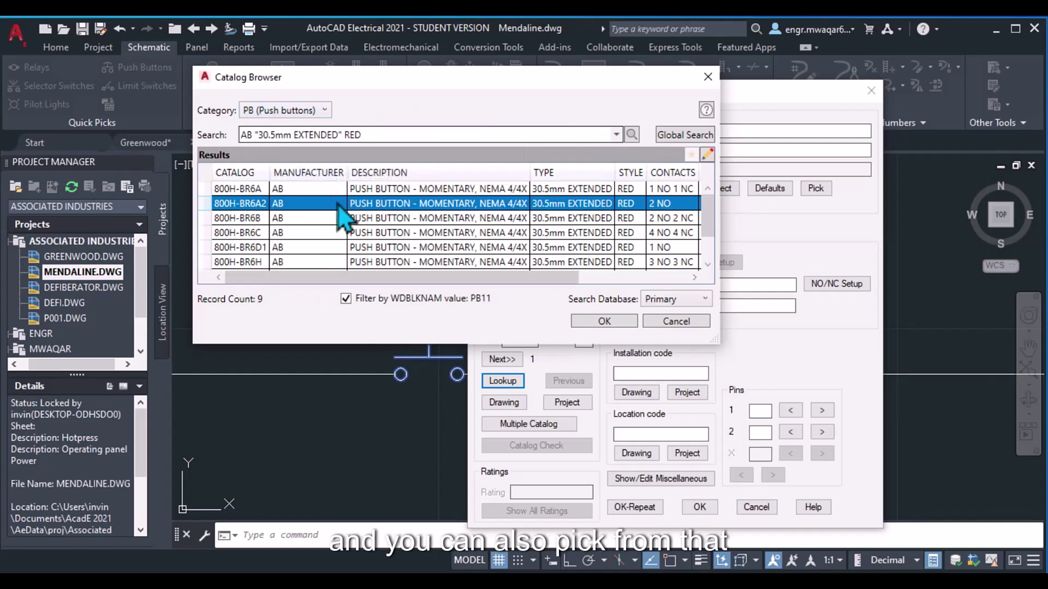
click(600, 321)
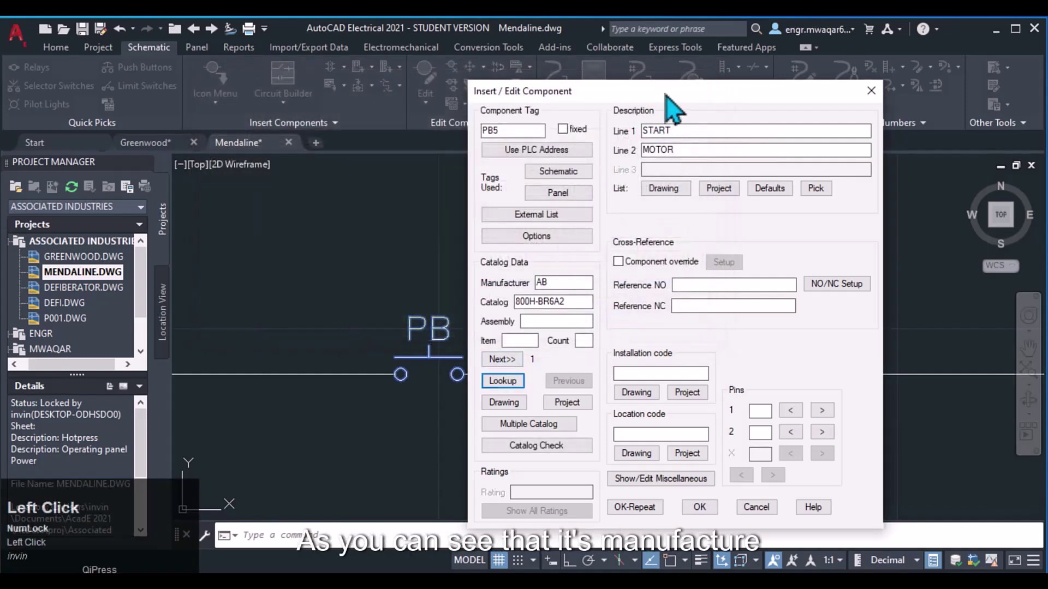
Set PB5's installation code to ML76 and location code to 22AKC from the drawing lists.
drag(666, 90, 494, 27)
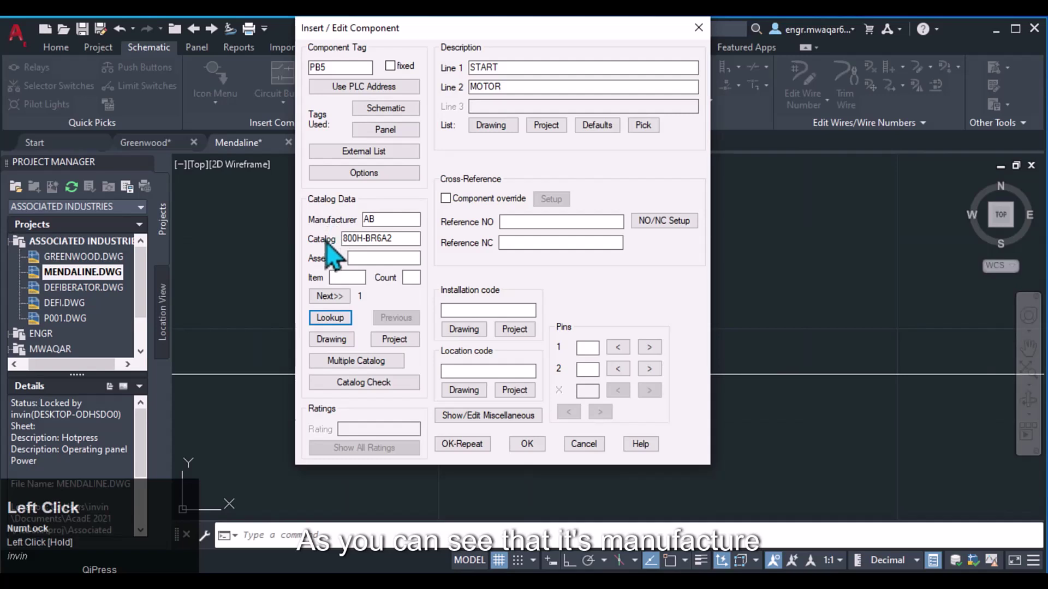
click(382, 220)
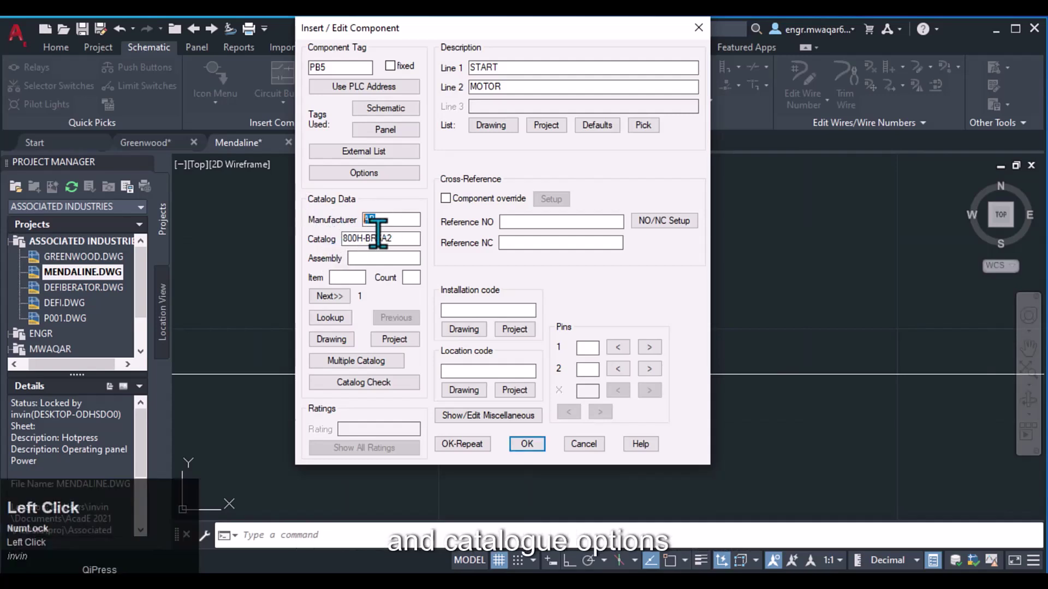
key(End)
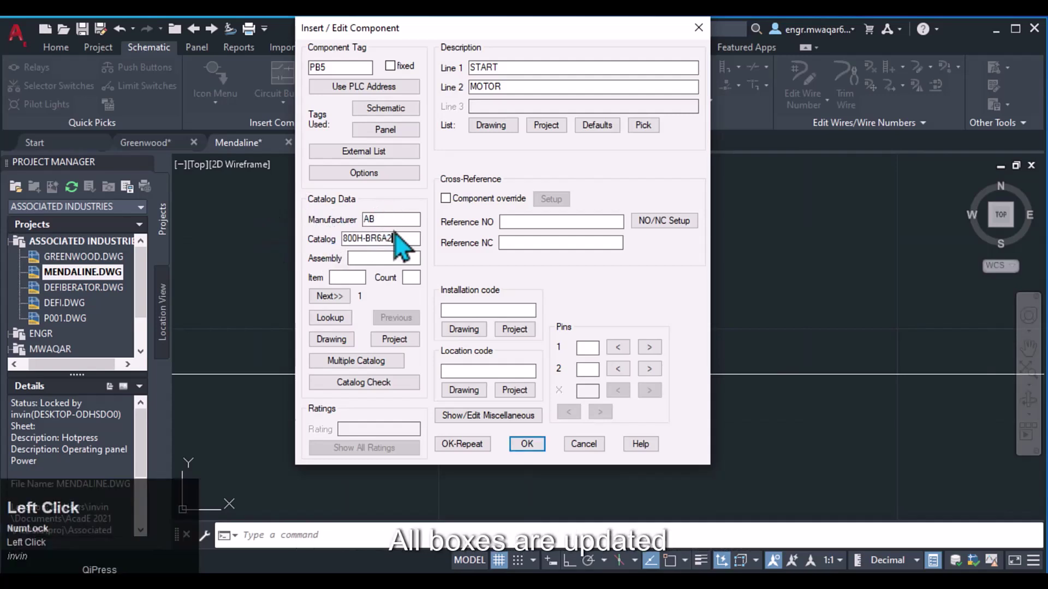
click(355, 260)
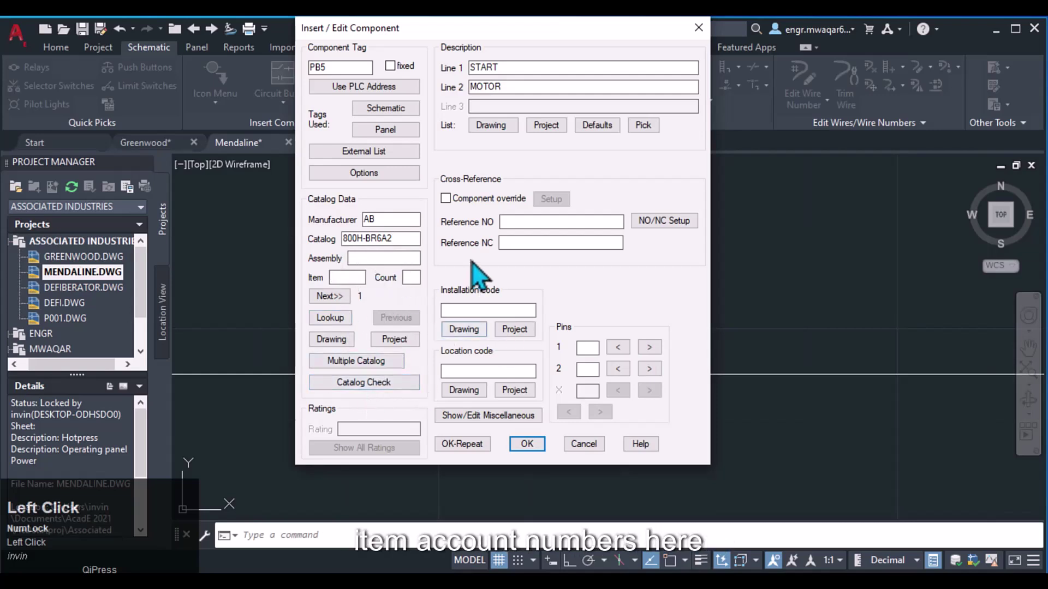
click(464, 329)
click(468, 159)
click(469, 332)
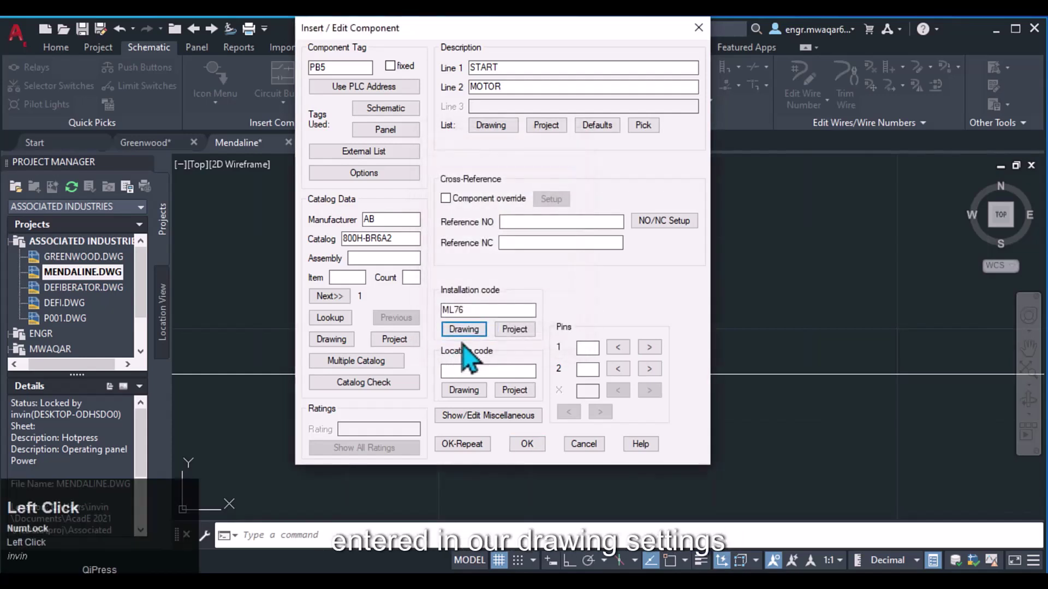
click(464, 390)
click(448, 159)
click(467, 332)
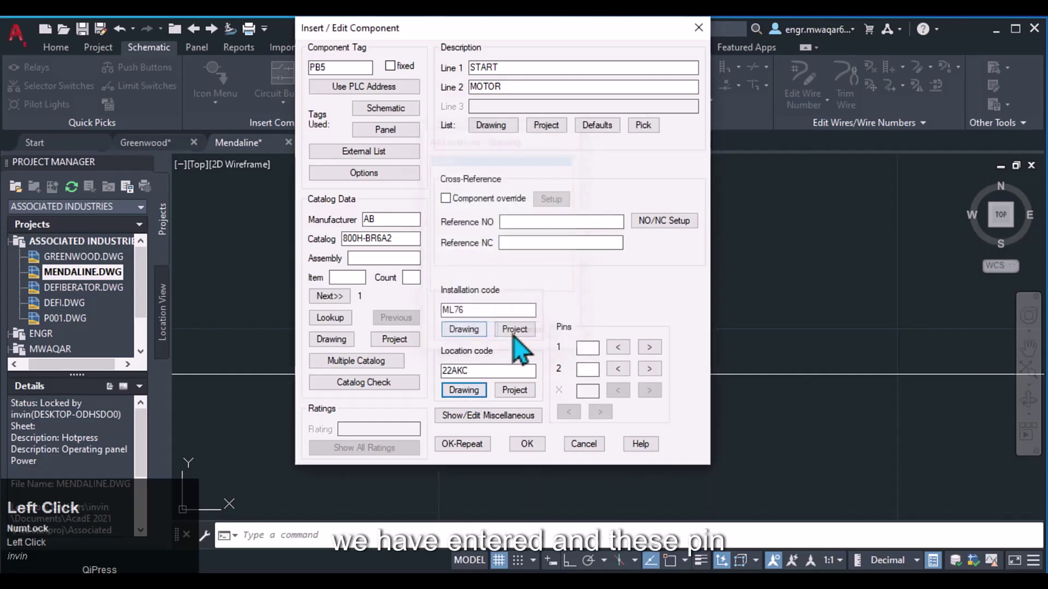
Enter terminal pin numbers 11 and 12 for PB5.
drag(382, 28, 573, 52)
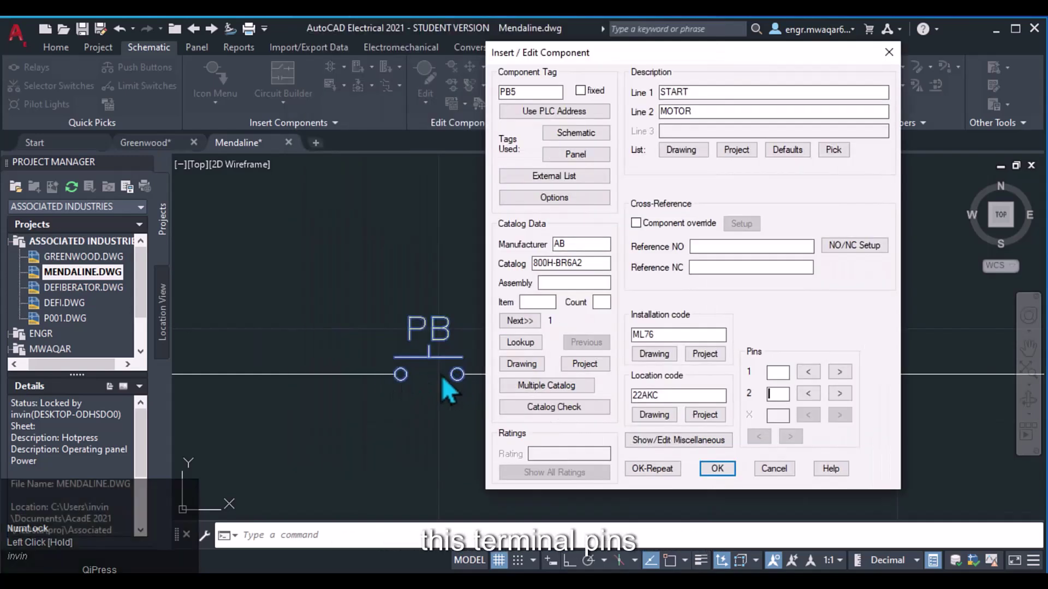
key(Caps_Lock)
key(shift+Tab)
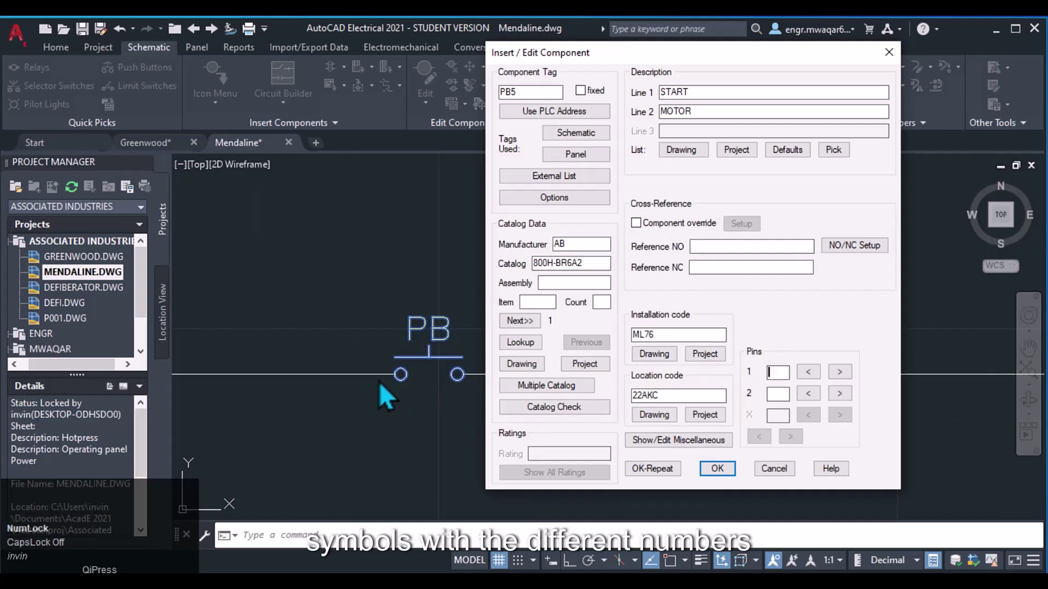
click(778, 372)
text(11)
click(779, 393)
text(22)
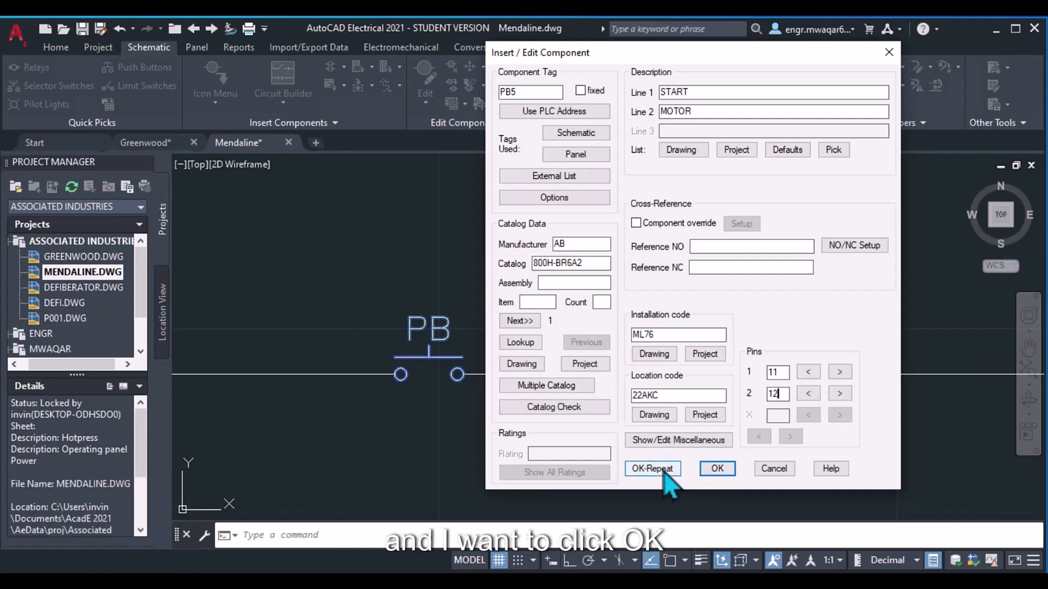
Accept PB5 with OK-Repeat and place PB6 on the wire as STOP MOTOR with edited pins.
click(649, 469)
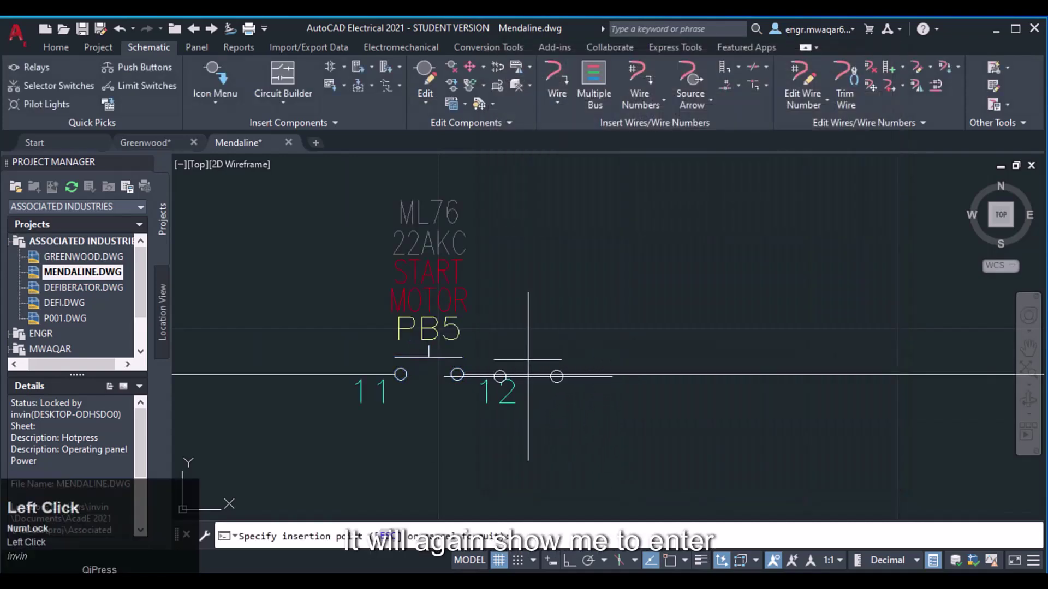
click(676, 375)
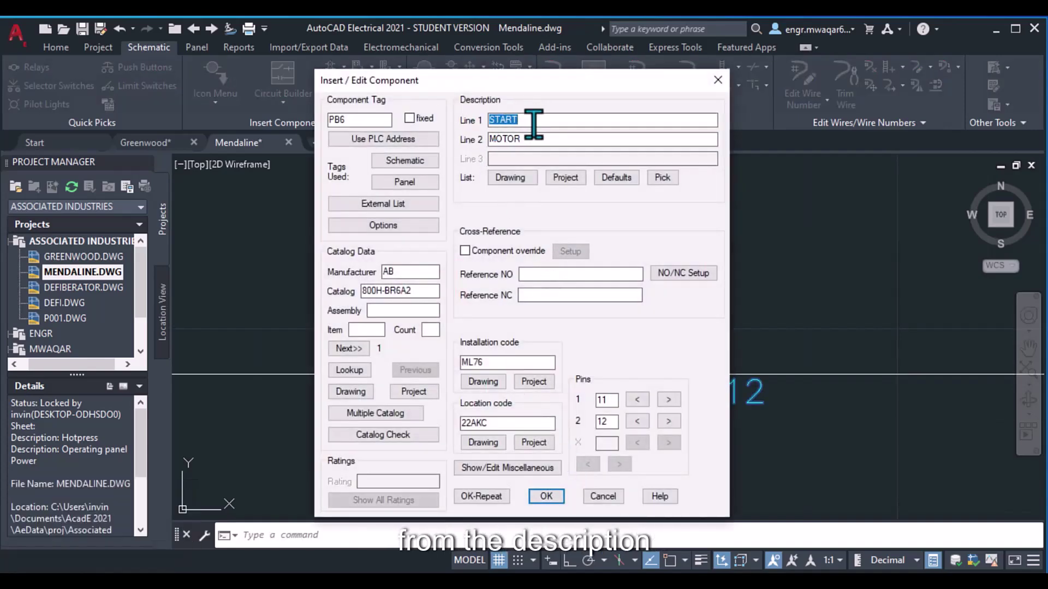
text(STOP)
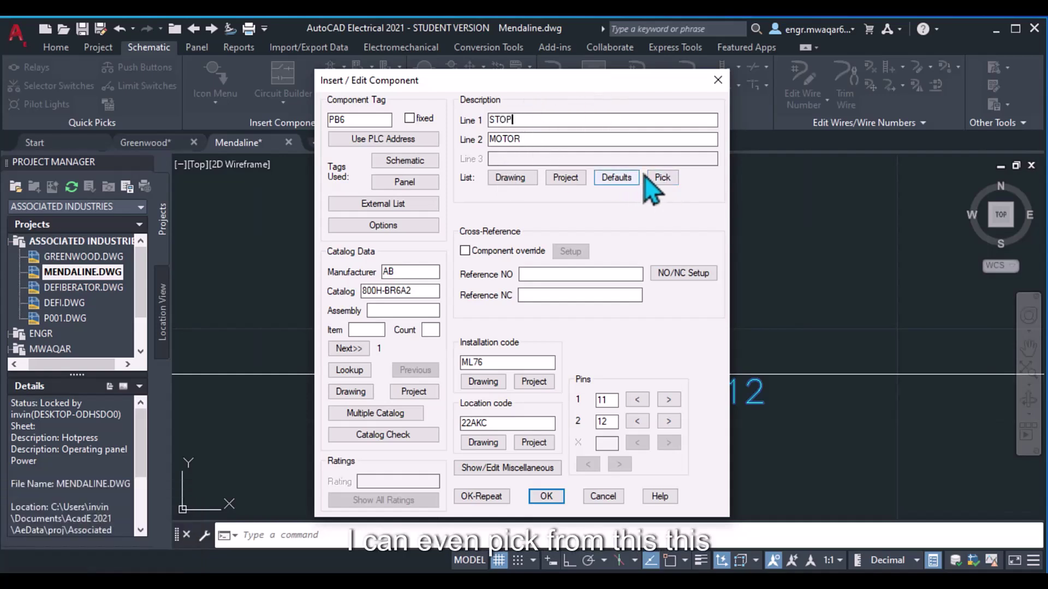
drag(602, 400, 628, 468)
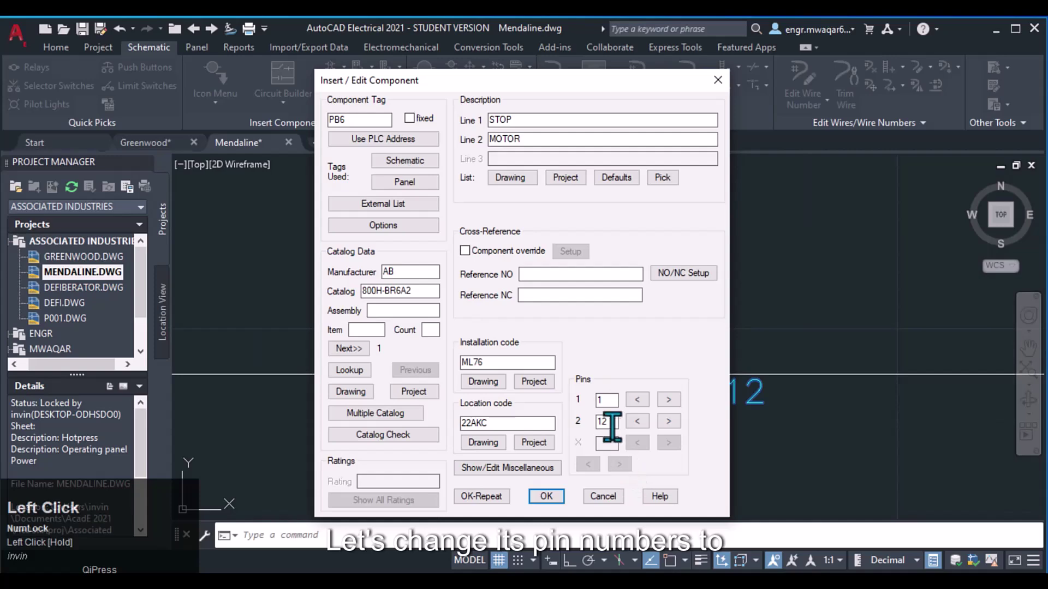
click(546, 496)
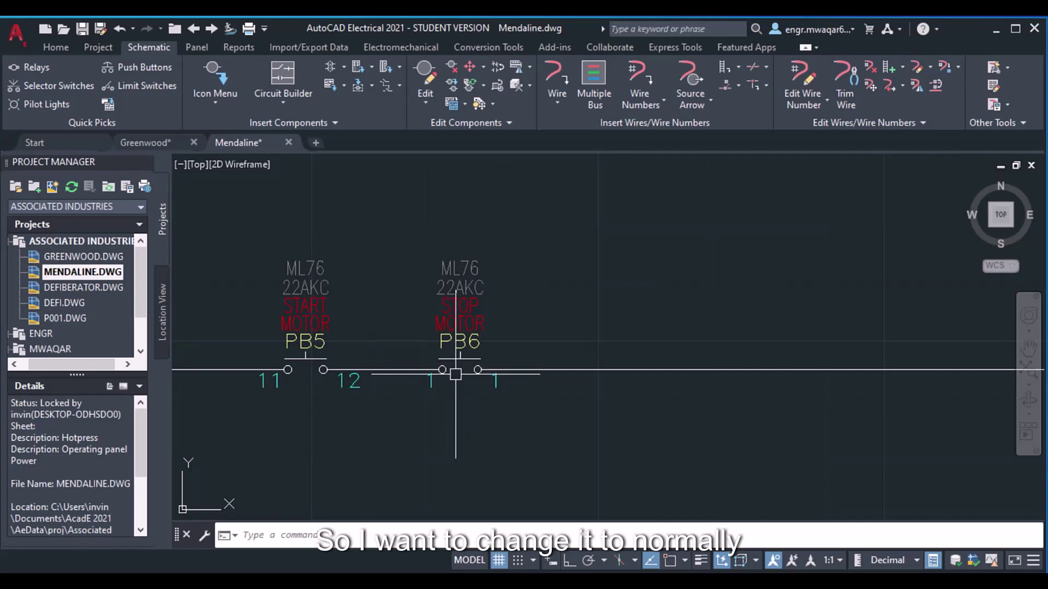
Toggle PB6 from normally open to normally closed.
click(497, 67)
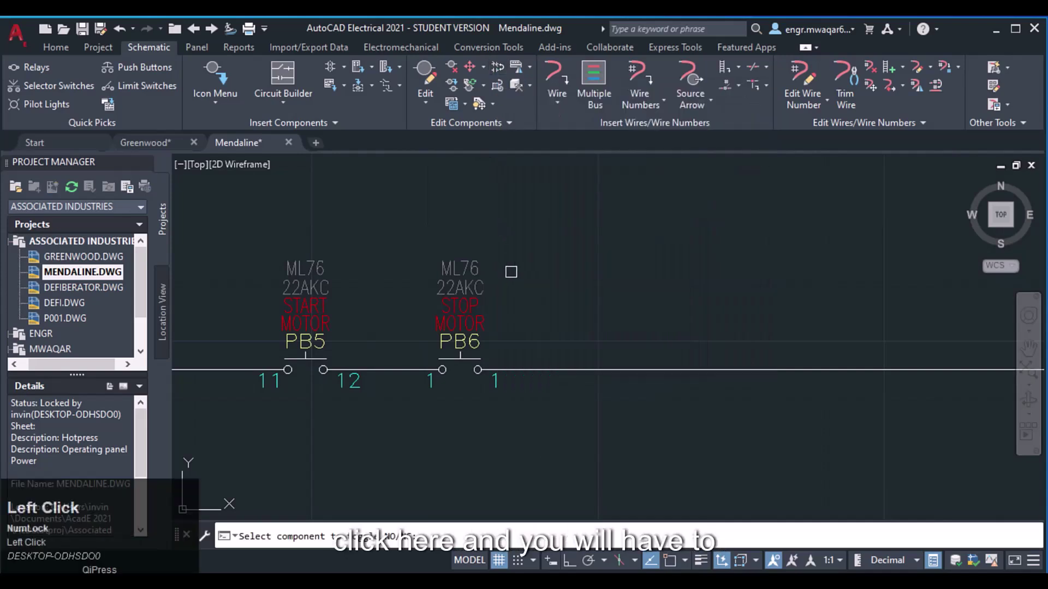
click(453, 362)
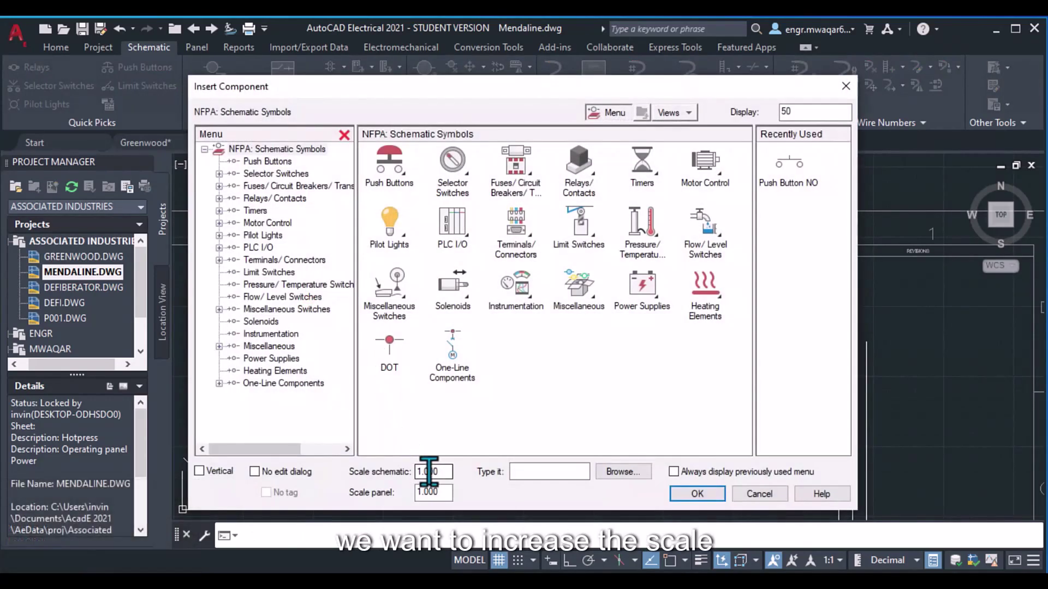
Set schematic scale to 3 and drop a normally open push button, PB7, on the wire.
double_click(429, 471)
text(3)
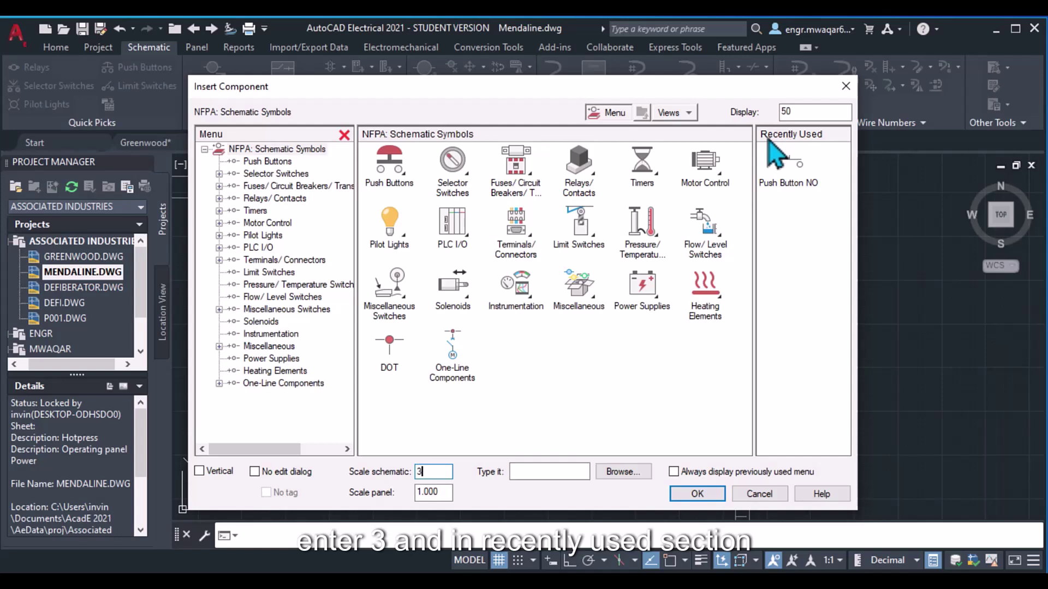
click(788, 172)
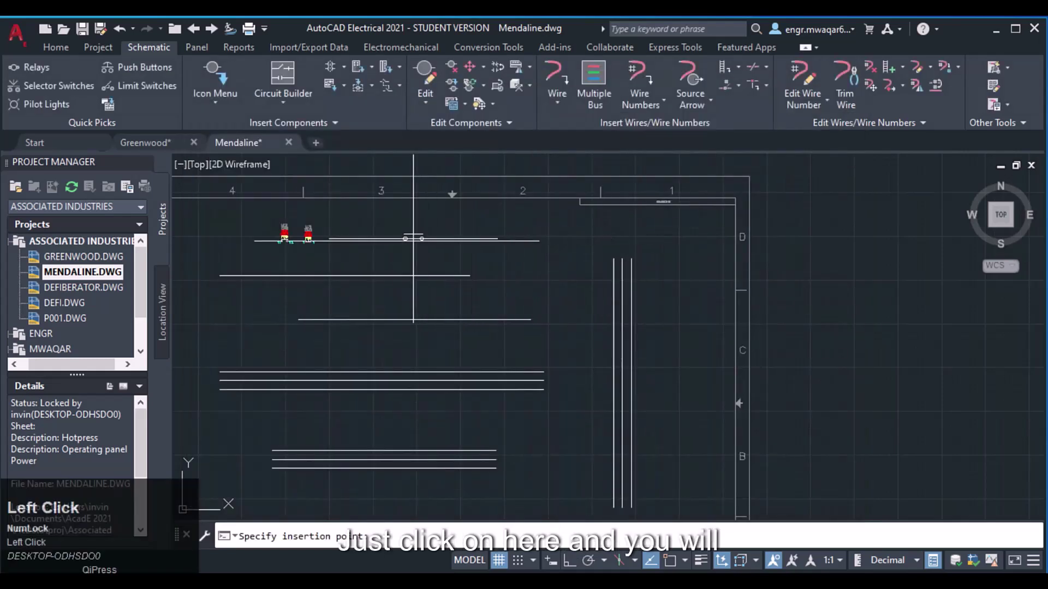
scroll(404, 237, up, 4)
mouse_move(366, 210)
middle_down()
mouse_move(391, 269)
mouse_move(386, 298)
middle_up()
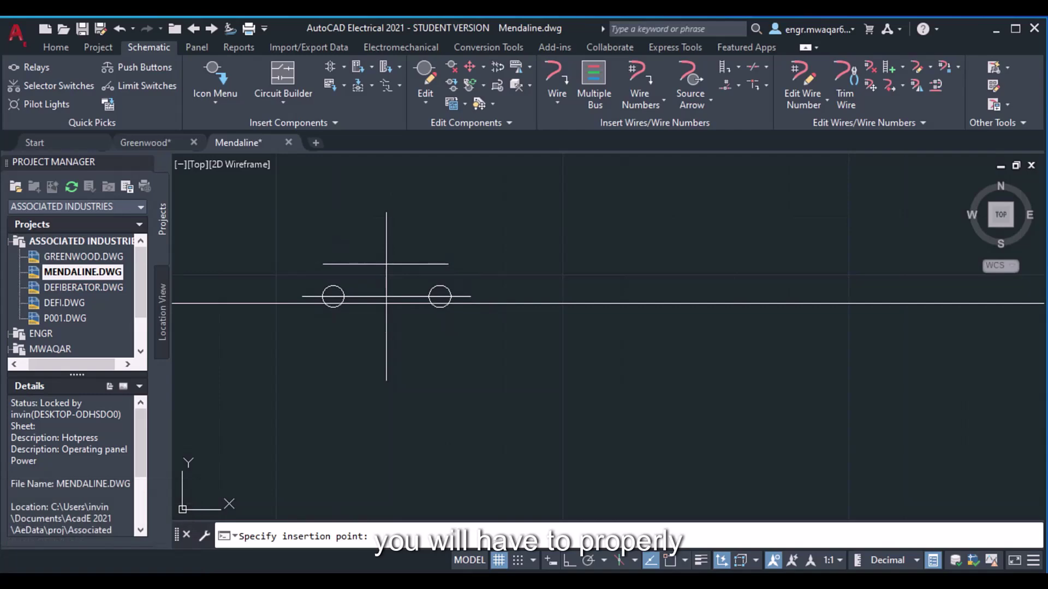
click(386, 297)
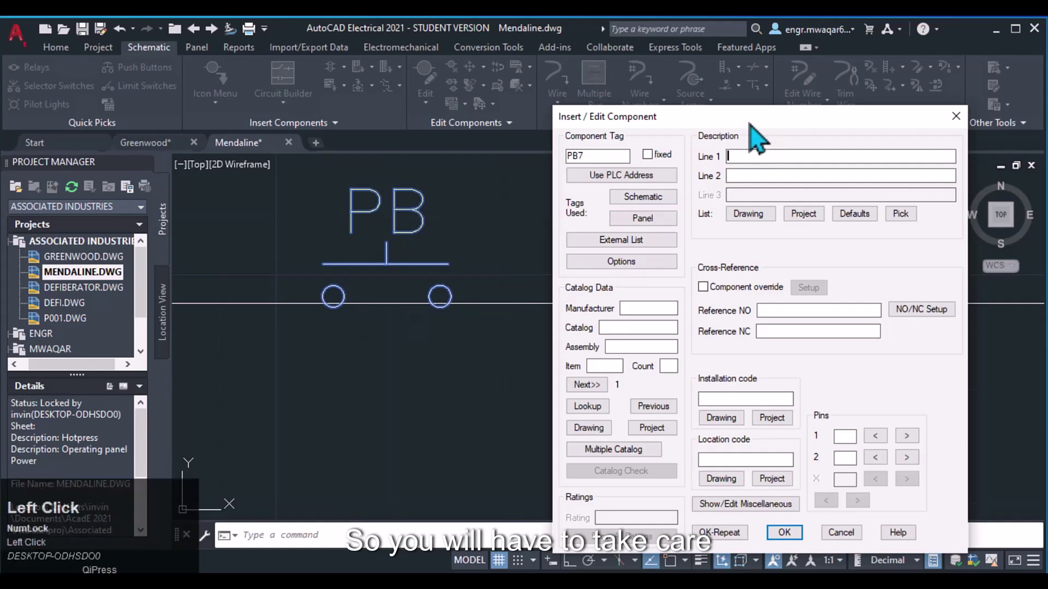
Copy PB5's description to PB7 and change its line to START PUSH BUTTON.
drag(761, 120, 546, 33)
click(686, 125)
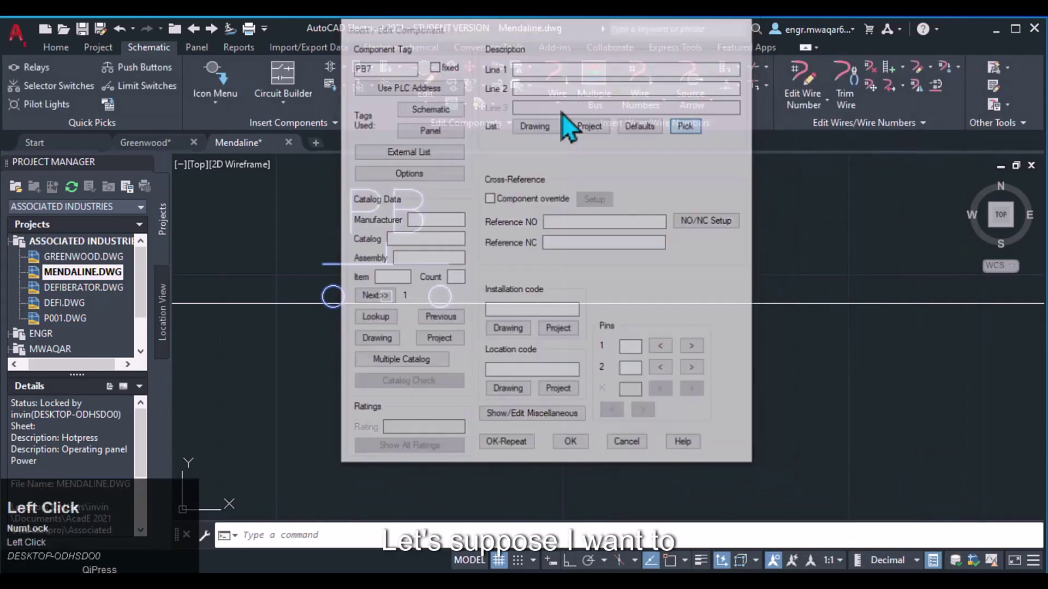
mouse_move(409, 254)
middle_down()
mouse_move(620, 300)
mouse_move(773, 288)
middle_up()
click(319, 275)
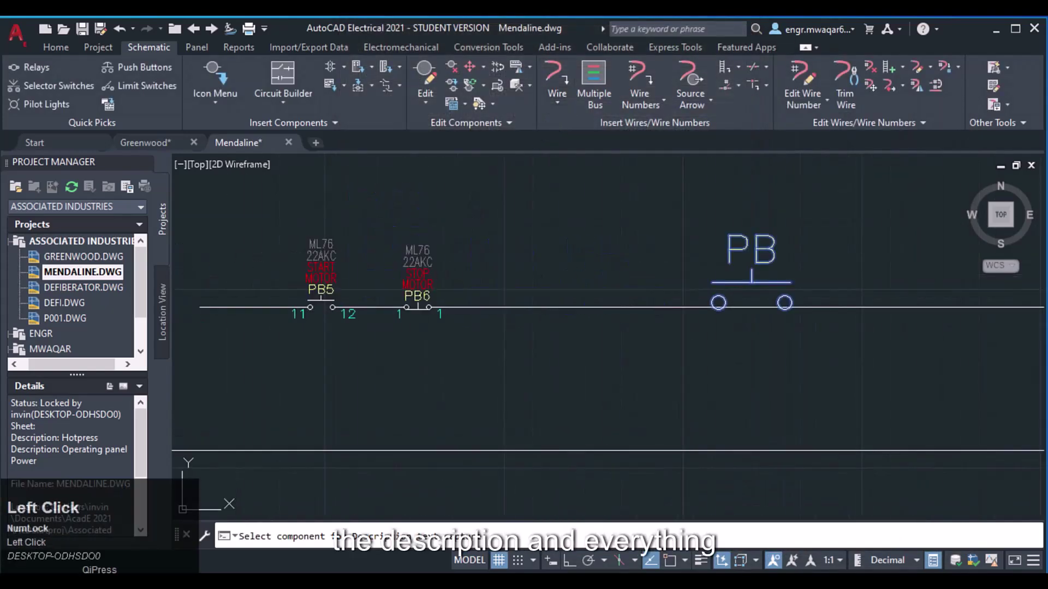
click(546, 86)
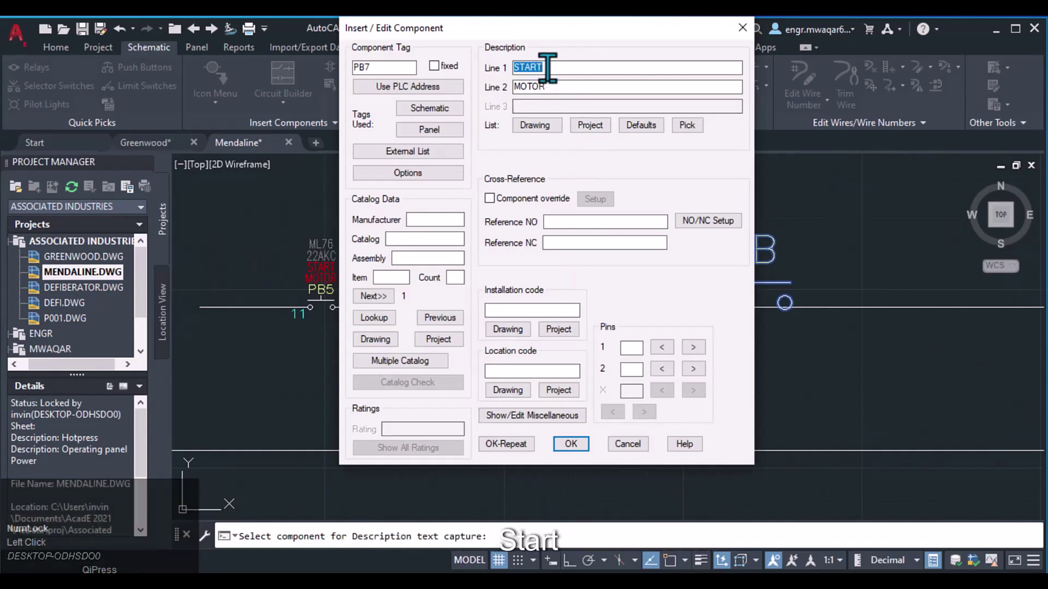
text(PUSH)
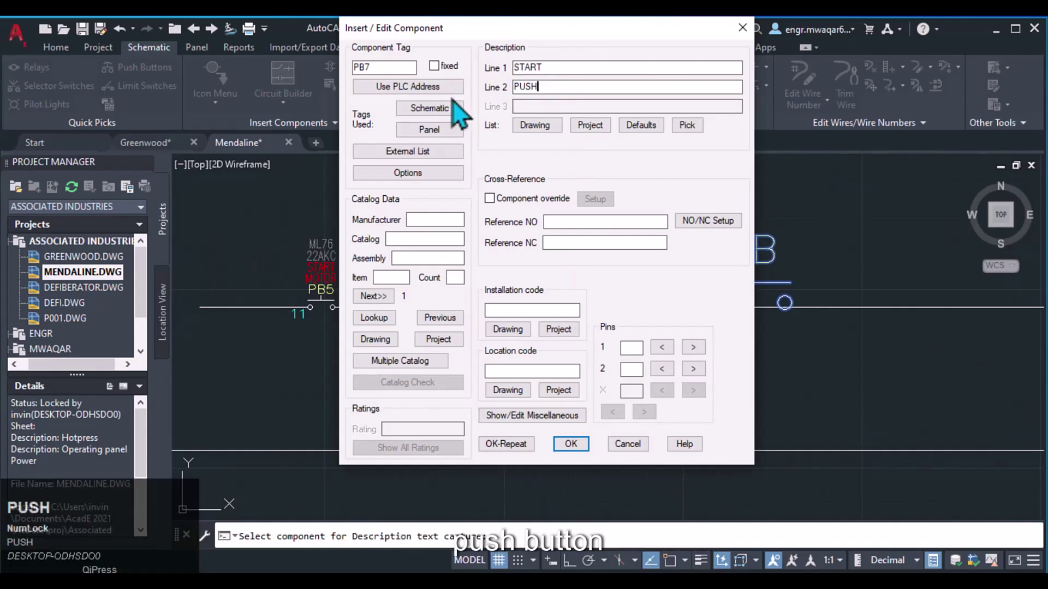
text( BUTTON)
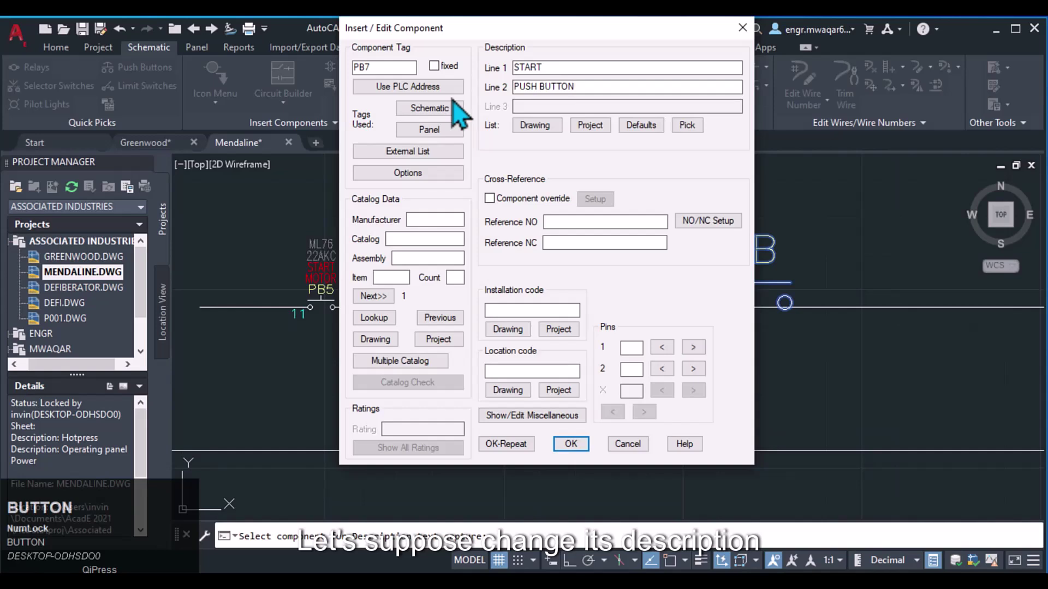
Set PB7's installation code to ML76 and location code to 22AKC from the drawing.
click(508, 329)
click(513, 334)
click(508, 390)
click(513, 334)
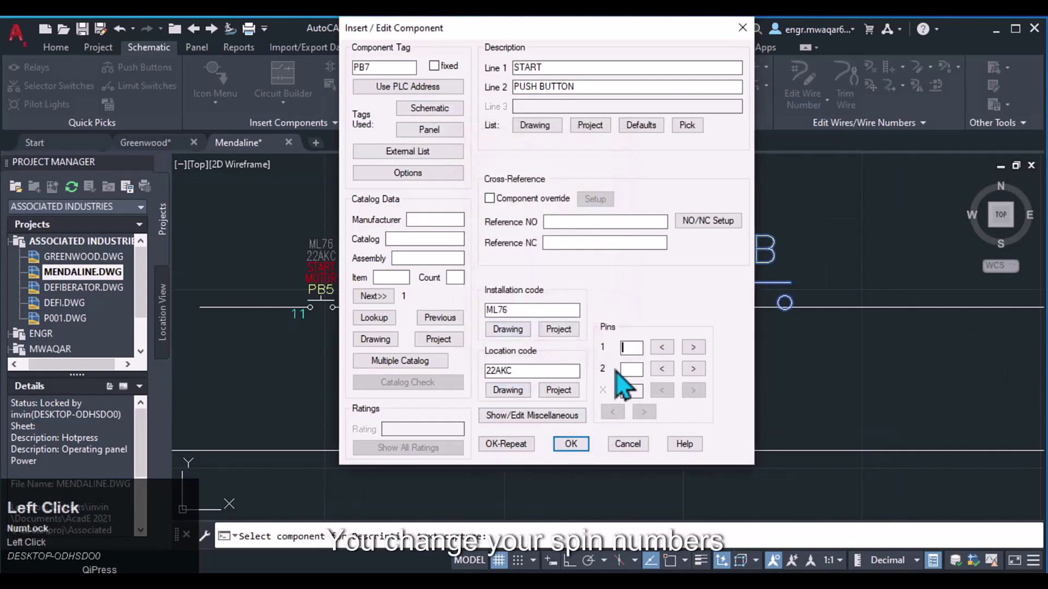
Label PB7's pins PB1 and PB2 and apply the changes.
click(631, 349)
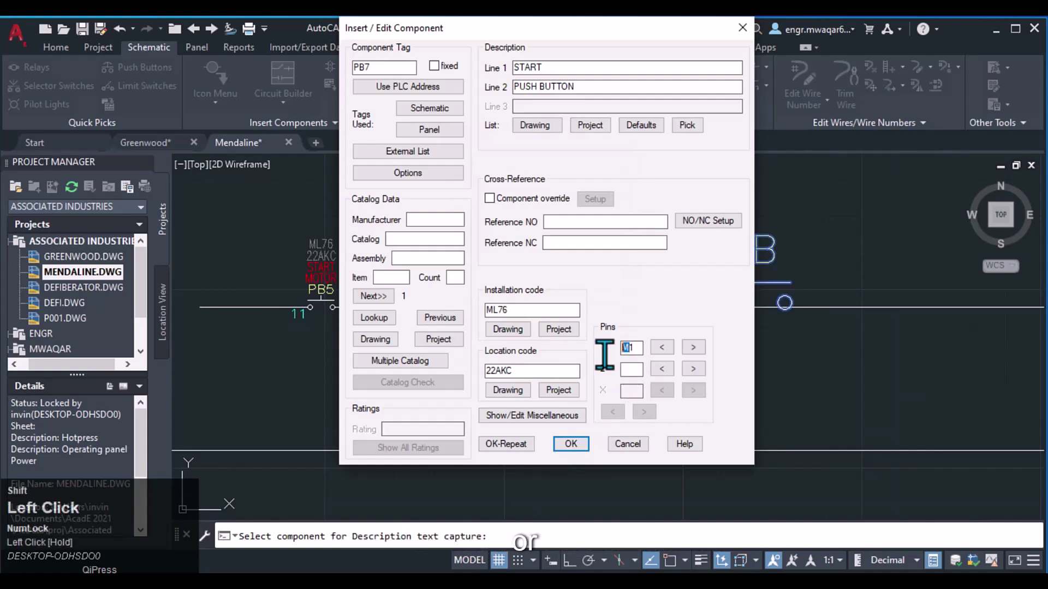
text(PB1)
click(627, 370)
text(PB2)
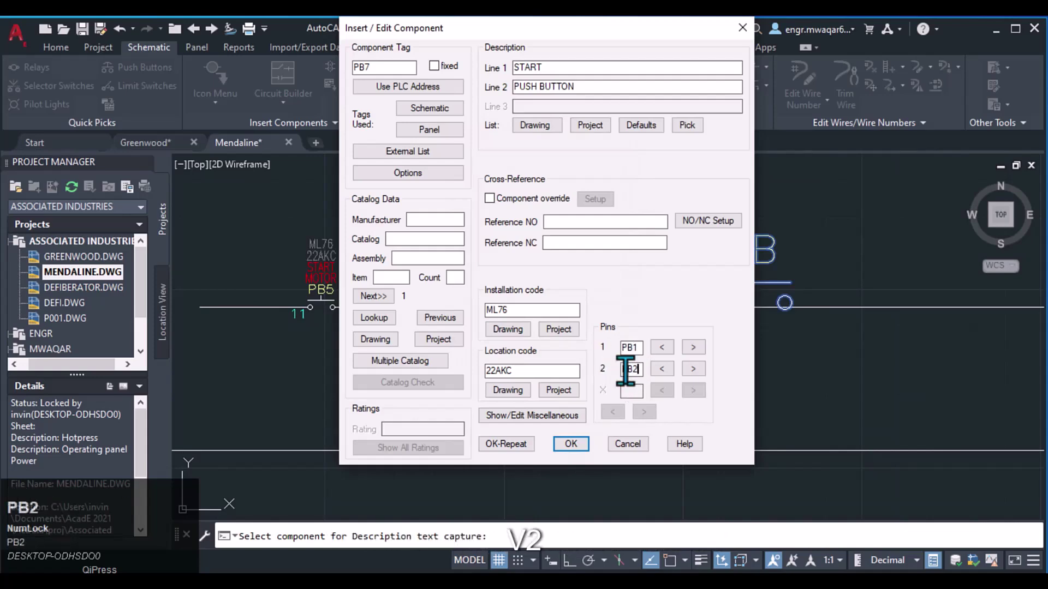
click(570, 444)
scroll(589, 358, down, 3)
middle_click(589, 358)
scroll(628, 349, down, 2)
middle_drag(627, 349, 601, 337)
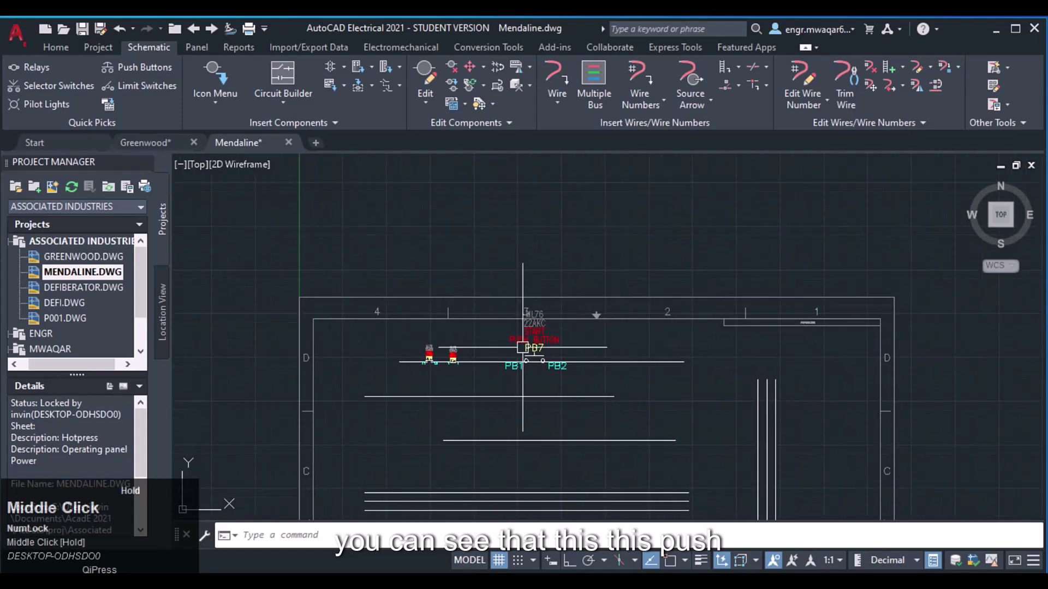
Move PB7 onto the wire with Move Component so the wire breaks between its contacts.
scroll(535, 356, up, 4)
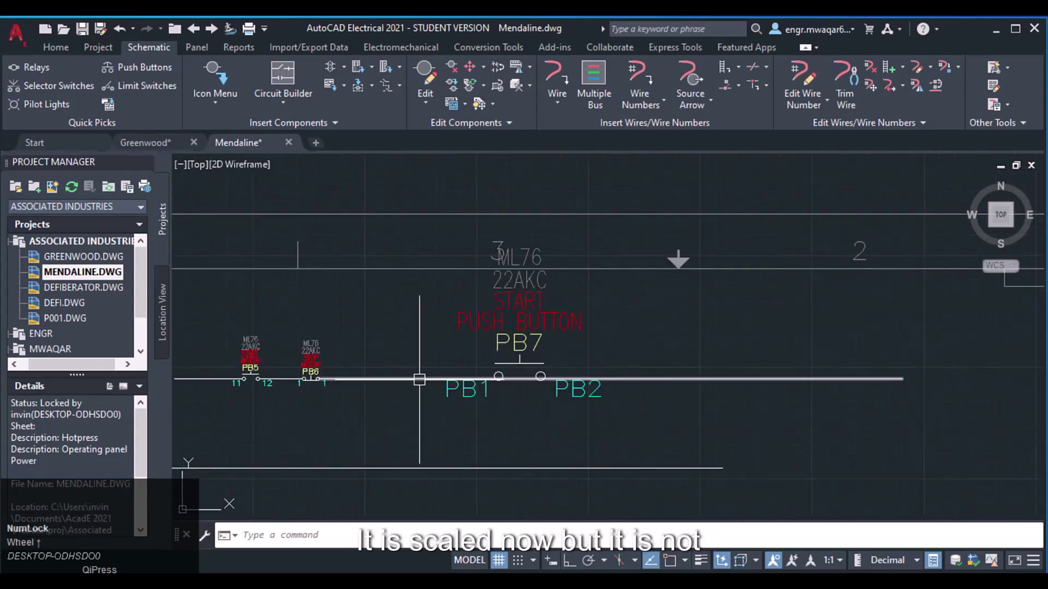
scroll(527, 367, up, 5)
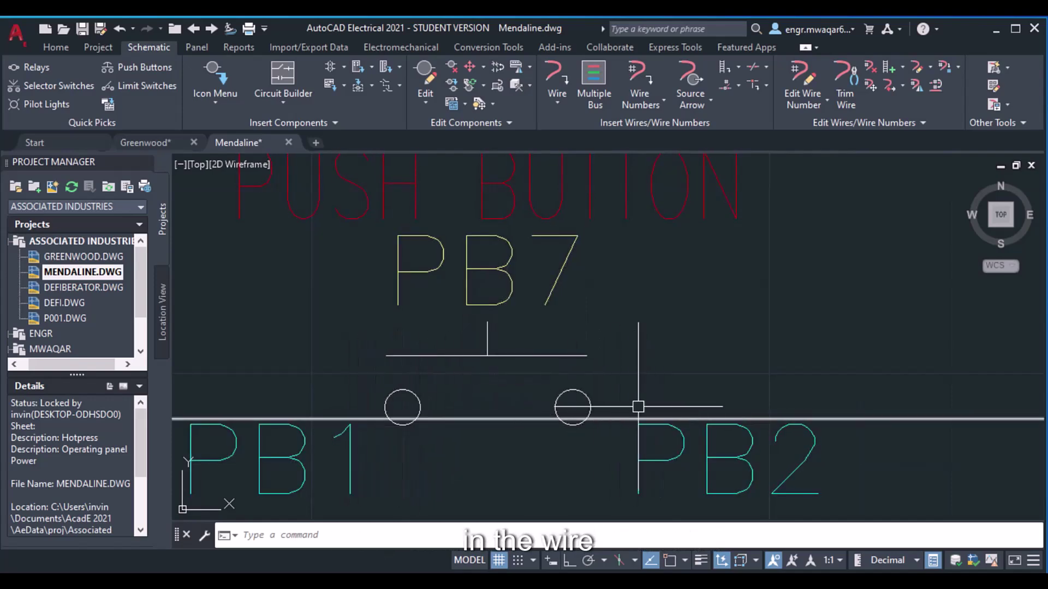
click(483, 68)
click(482, 66)
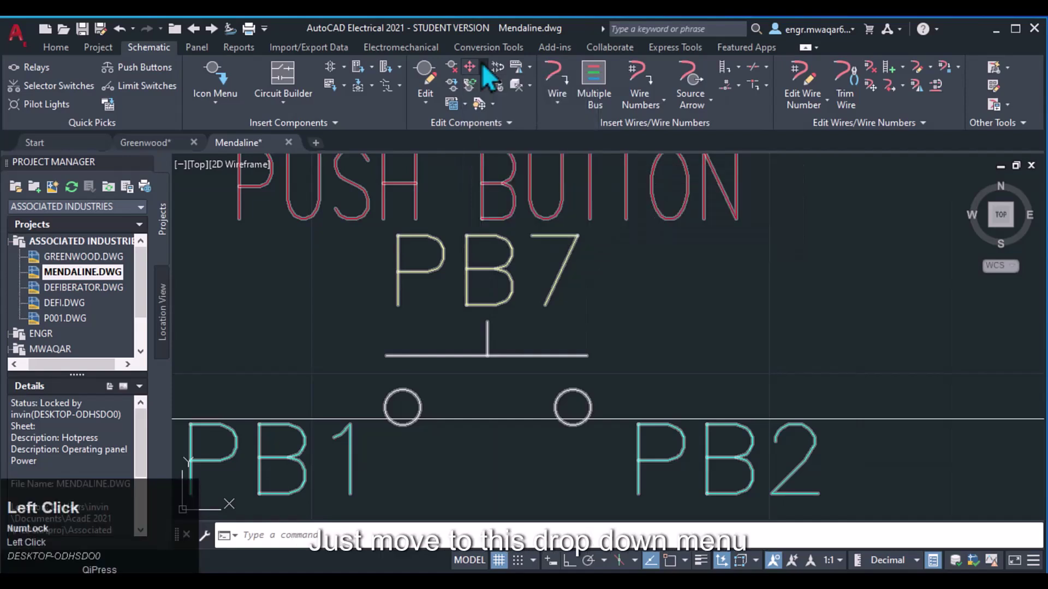
click(482, 67)
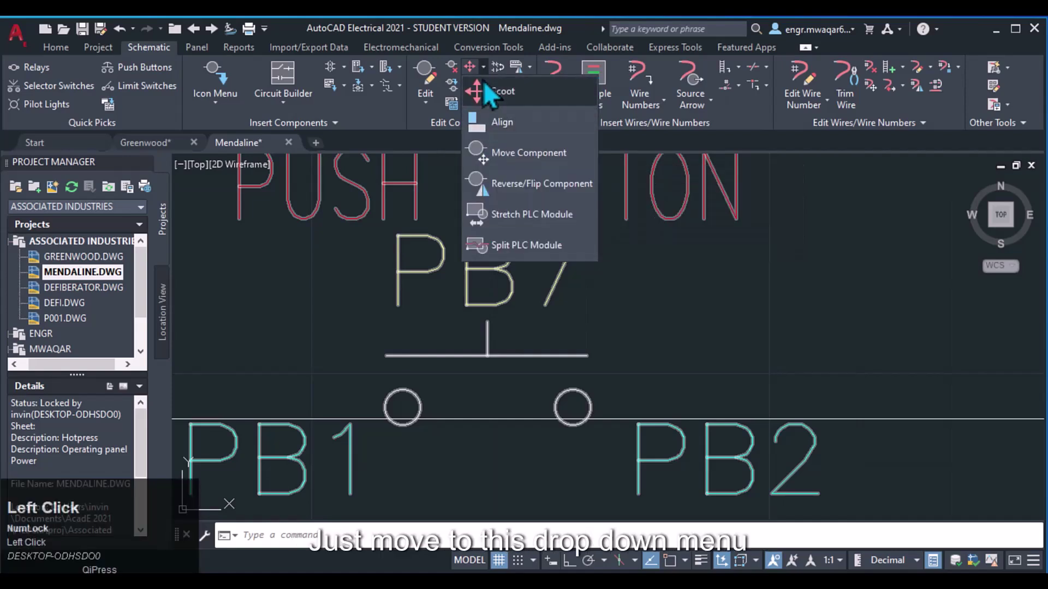
click(513, 152)
click(505, 305)
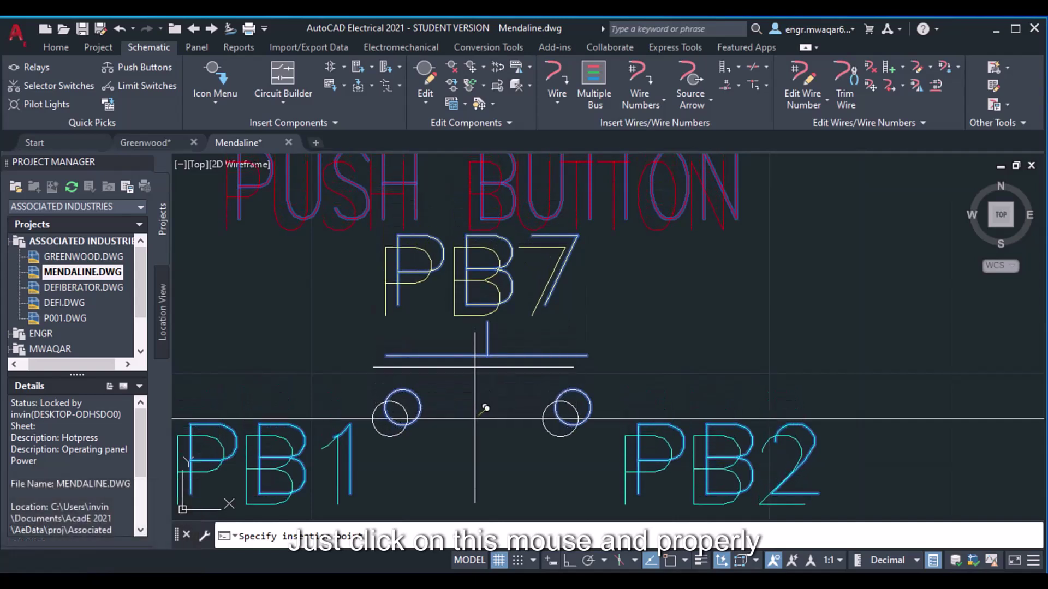
click(475, 419)
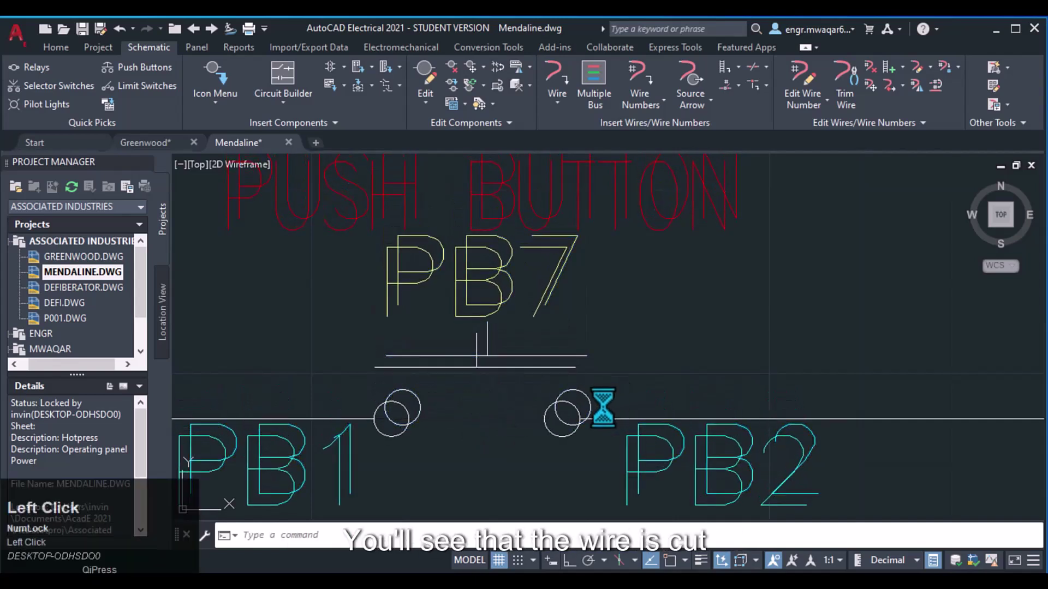
scroll(494, 436, down, 5)
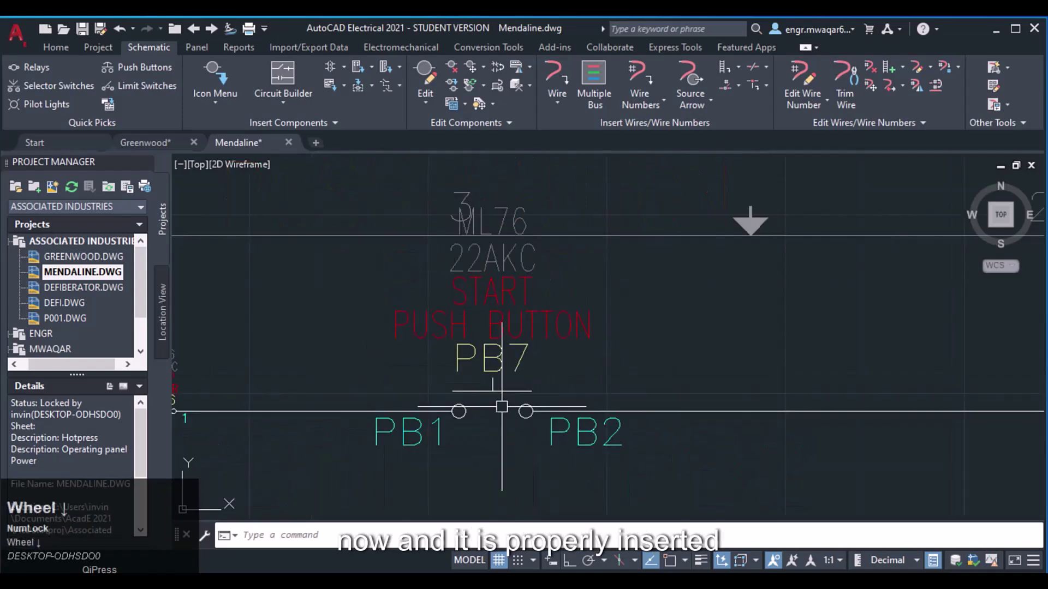
scroll(502, 407, down, 3)
mouse_move(559, 387)
middle_down()
mouse_move(546, 249)
mouse_move(516, 279)
middle_up()
scroll(551, 254, down, 2)
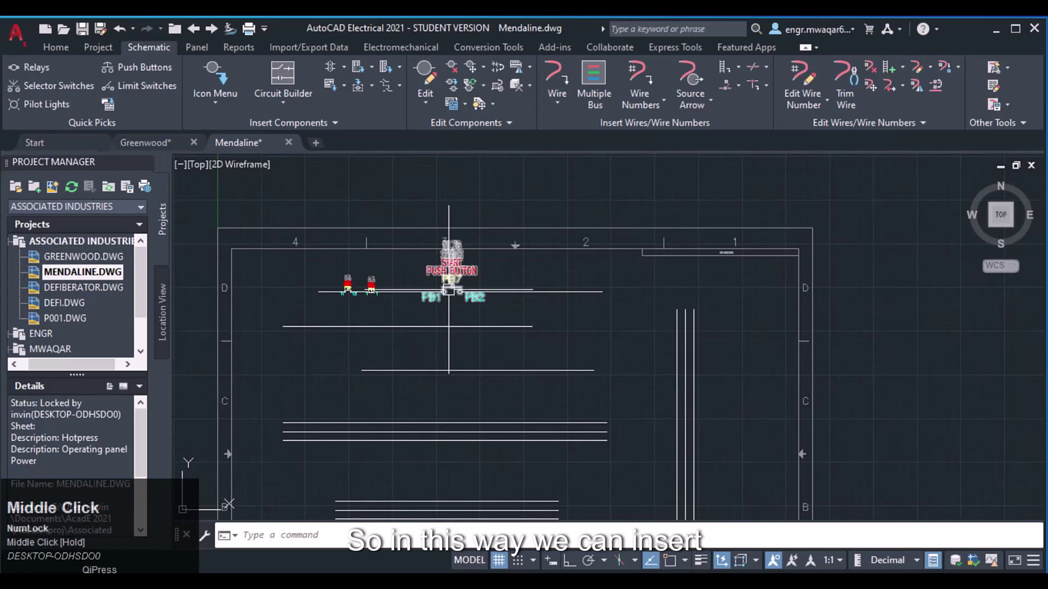
Open the full schematic symbol catalog and set the schematic scale to 2.000.
middle_drag(485, 399, 490, 299)
click(215, 102)
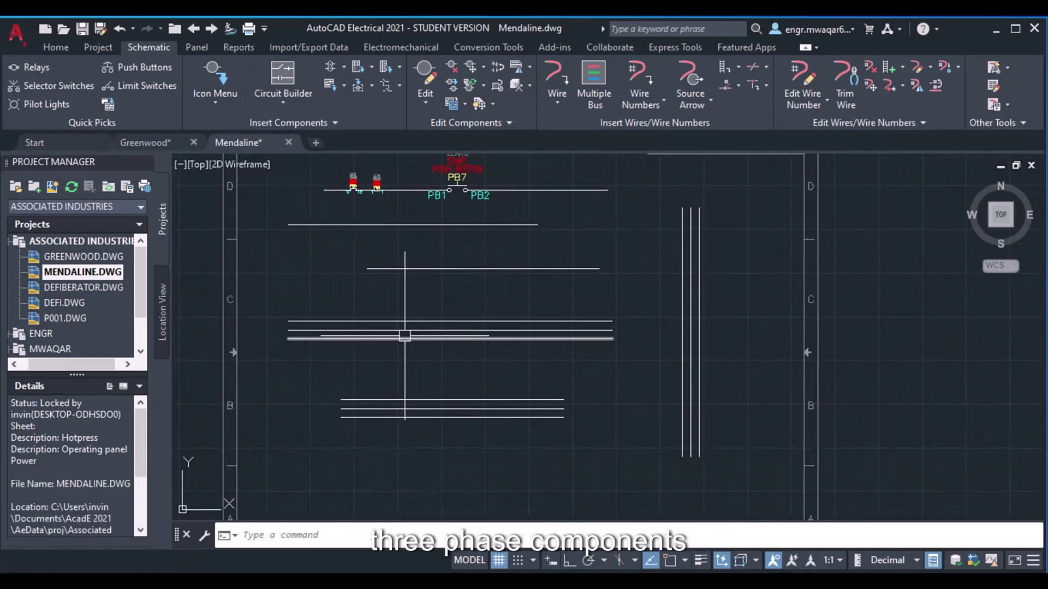
click(216, 103)
click(222, 129)
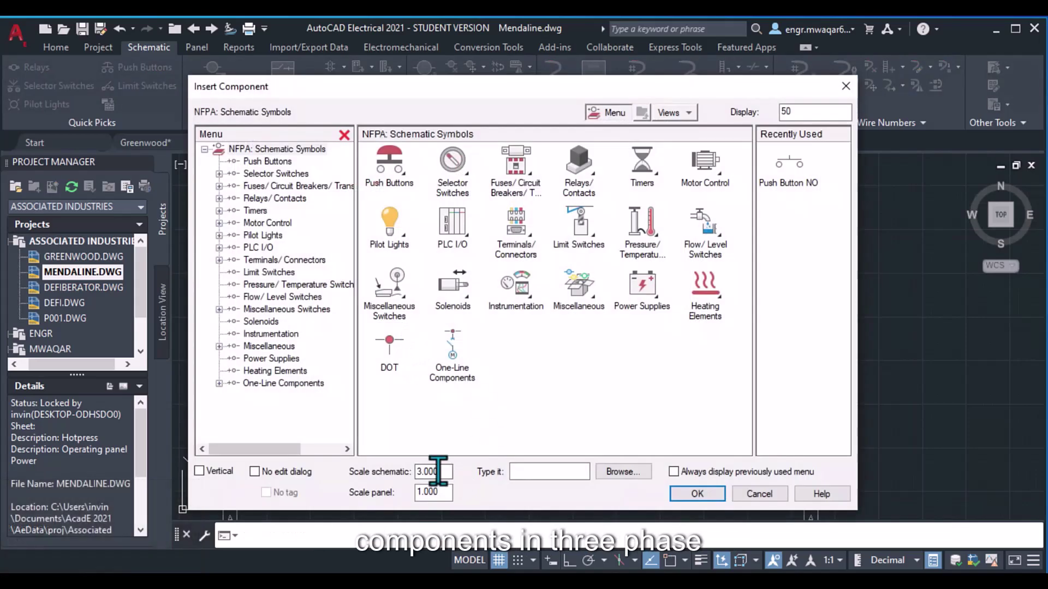
click(440, 470)
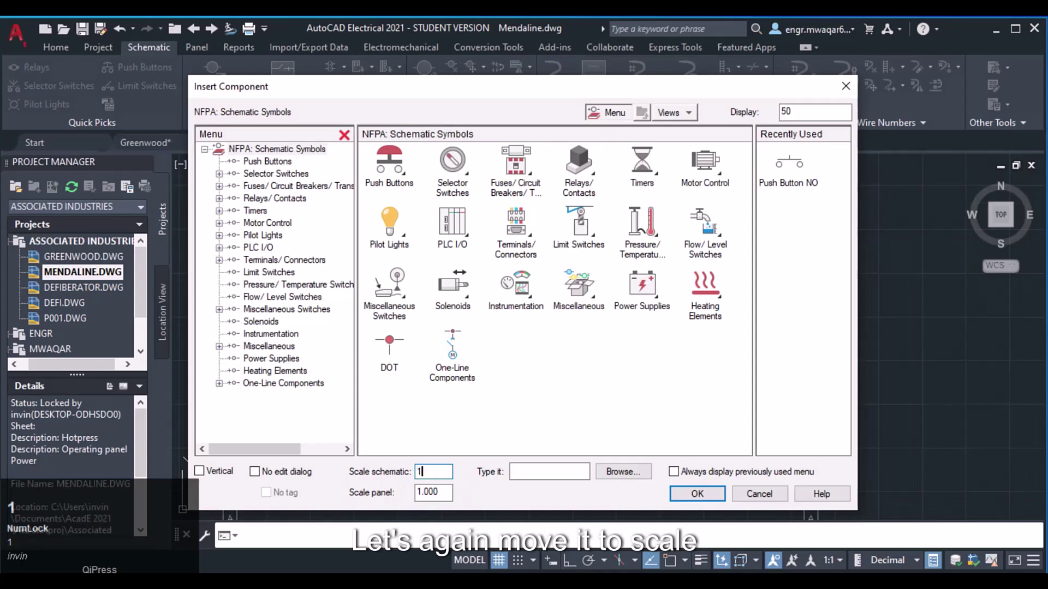
double_click(408, 472)
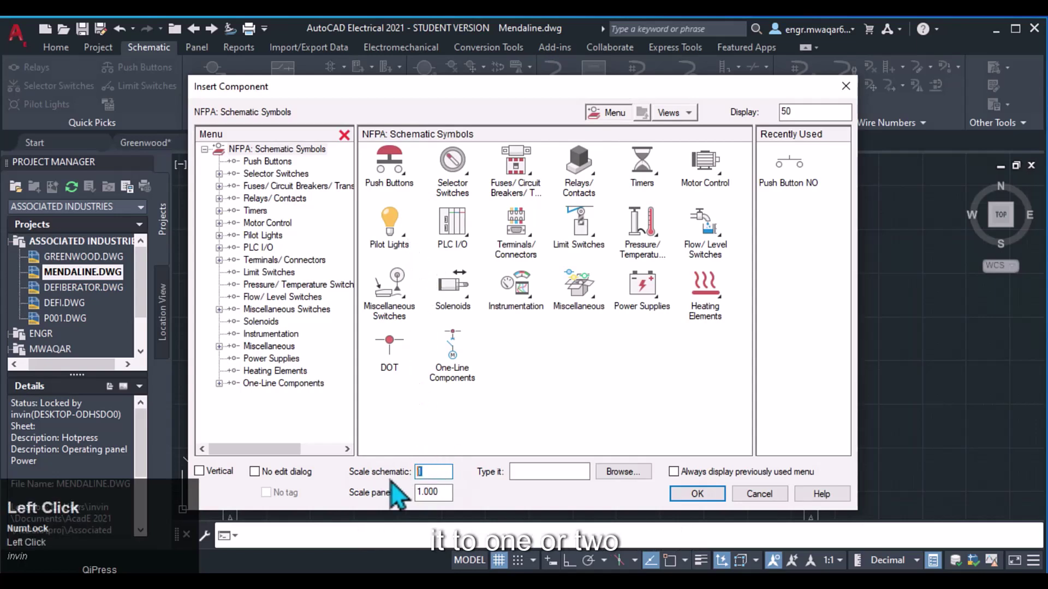
text(2)
Choose the 3 Pole Thermal Circuit Breaker under Fuses/Circuit Breakers.
click(263, 187)
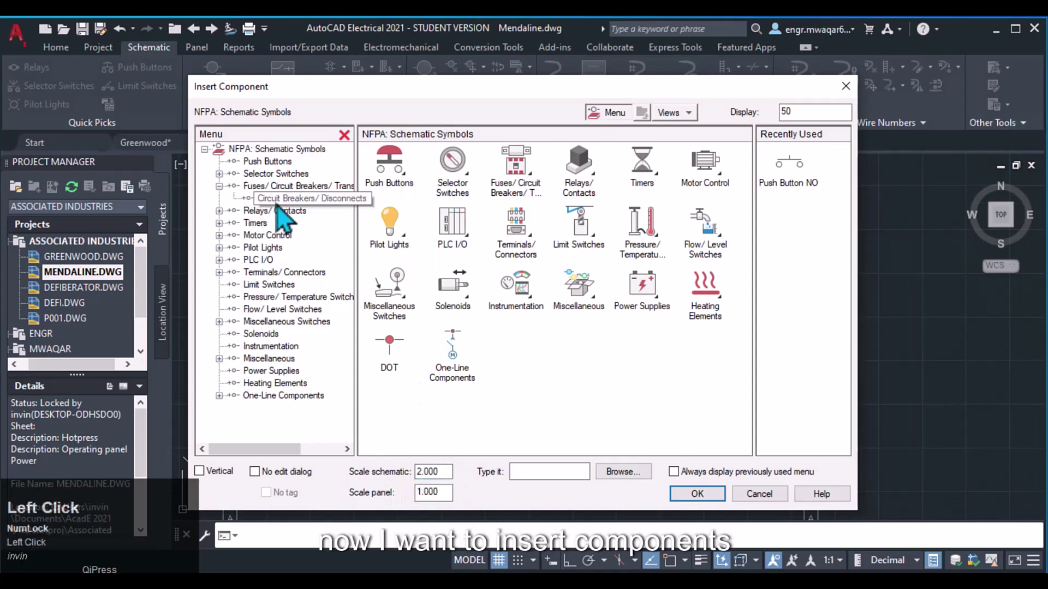
drag(528, 89, 462, 70)
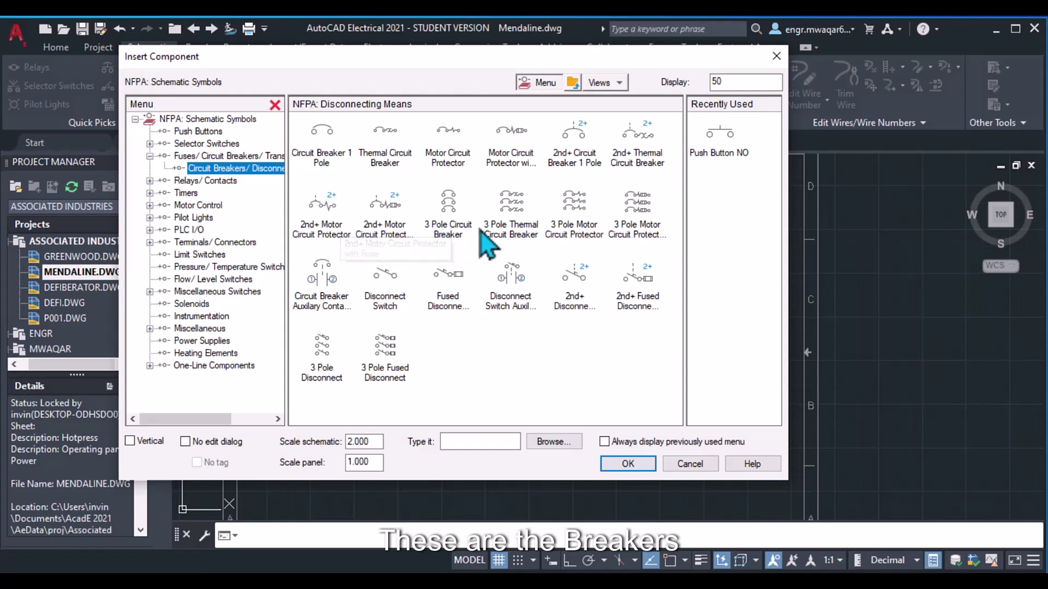
click(511, 220)
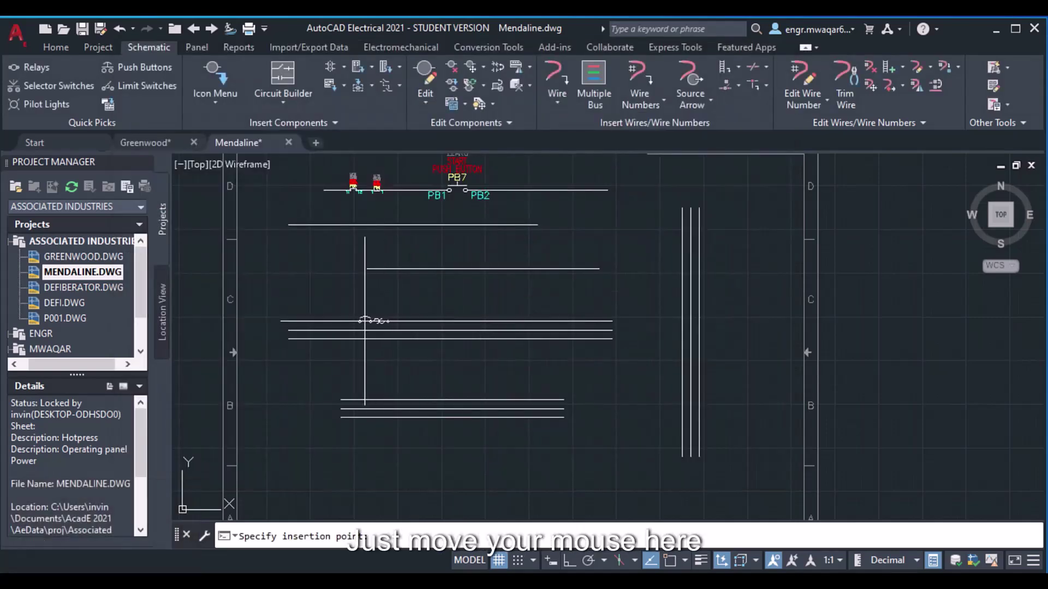
Place CB1 on the three wires, describe it POWER MOTOR / CONTROL, and open catalog Lookup.
click(460, 385)
text(Power)
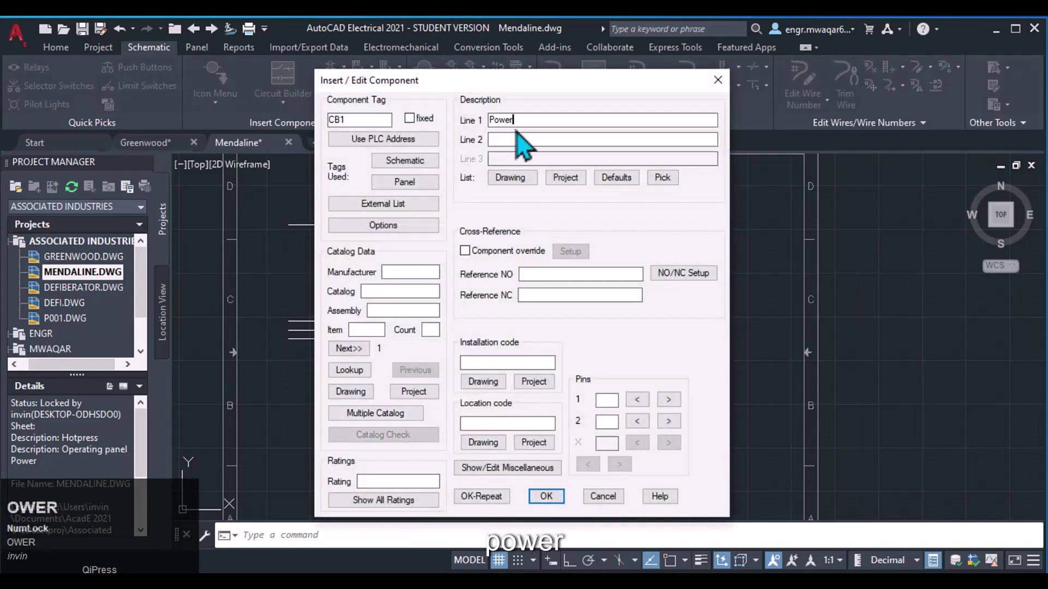
text( MOTOR)
key(Tab)
text(CONTROL)
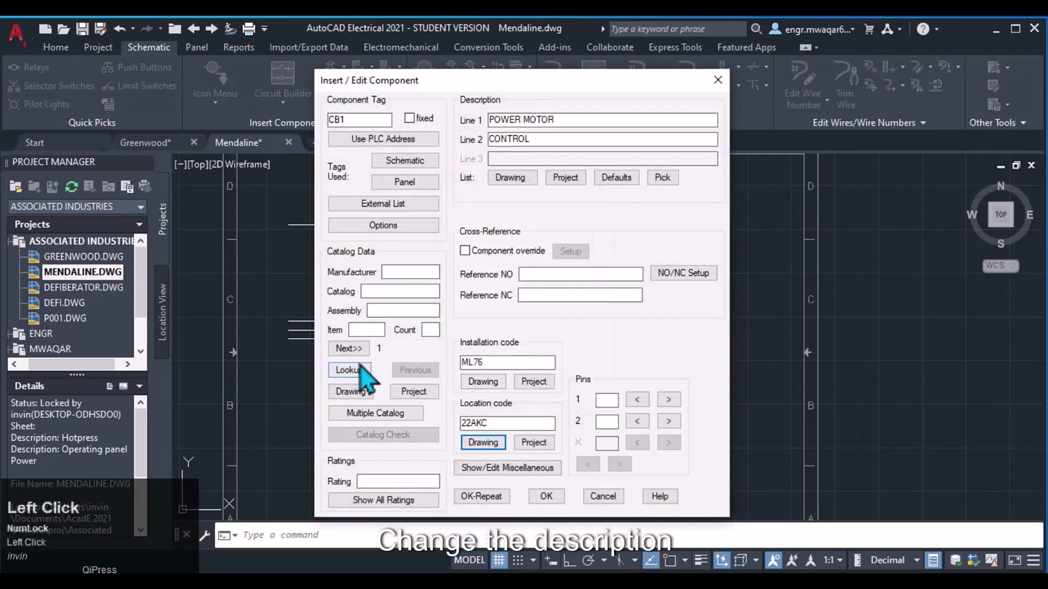
click(350, 371)
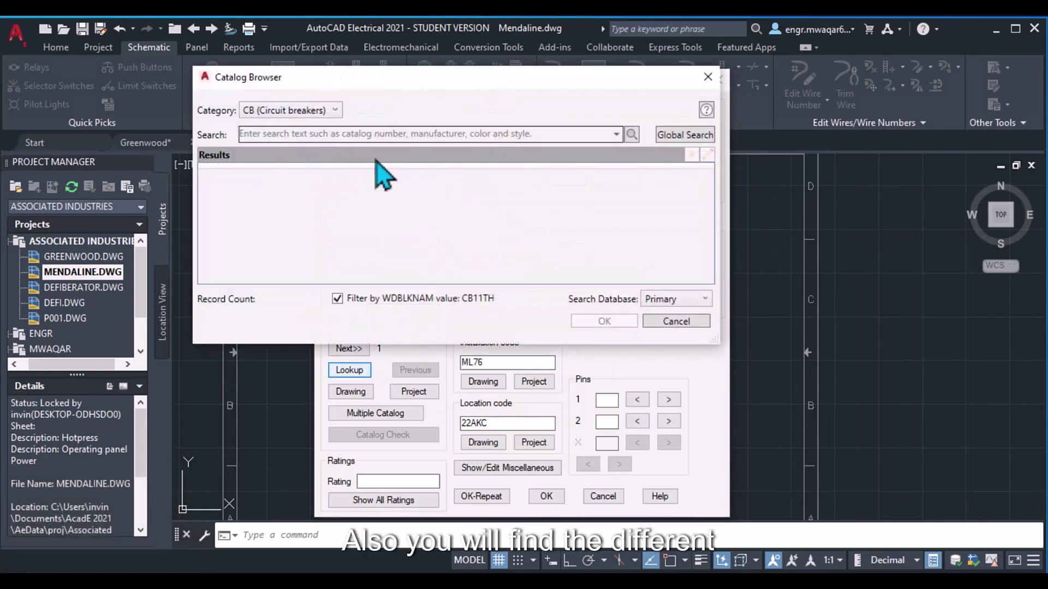